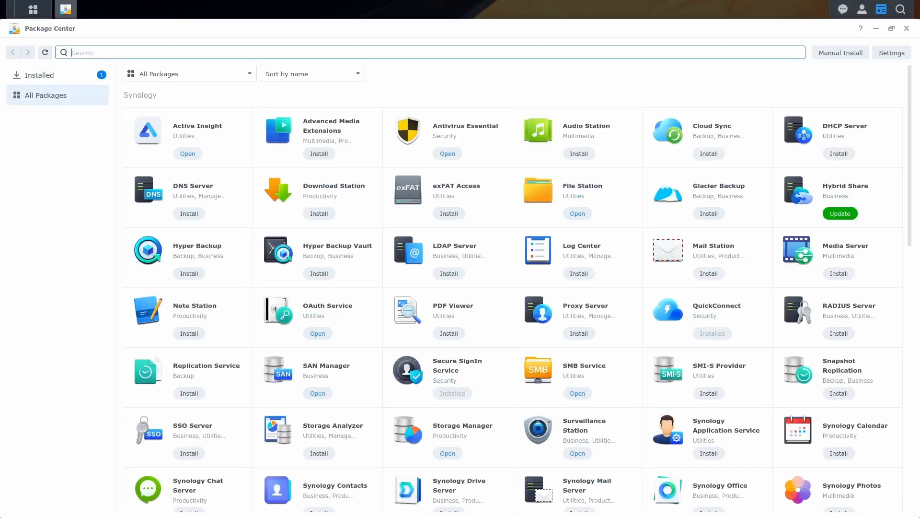
# Find Hyper Backup in the package catalogue and install it together with its required PHP 7.4 package.
pyautogui.write('hyperbackup')
pyautogui.click(190, 109)
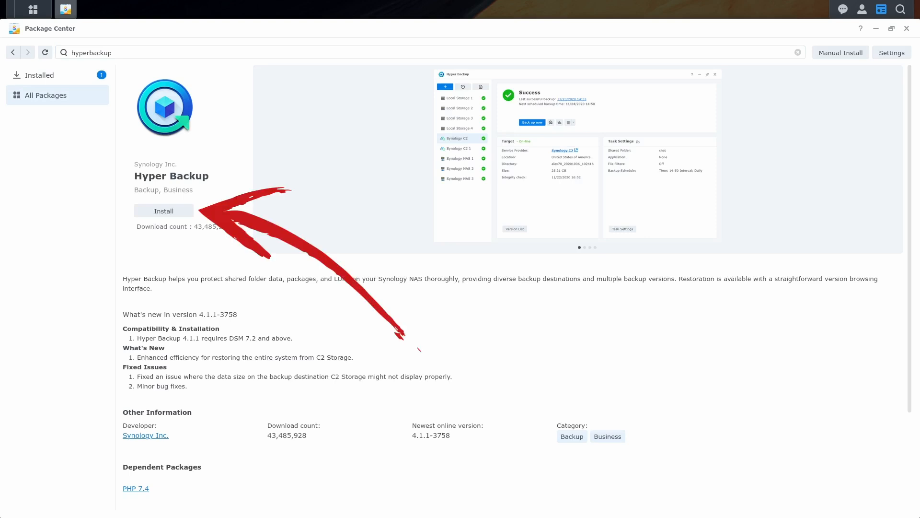
pyautogui.click(164, 211)
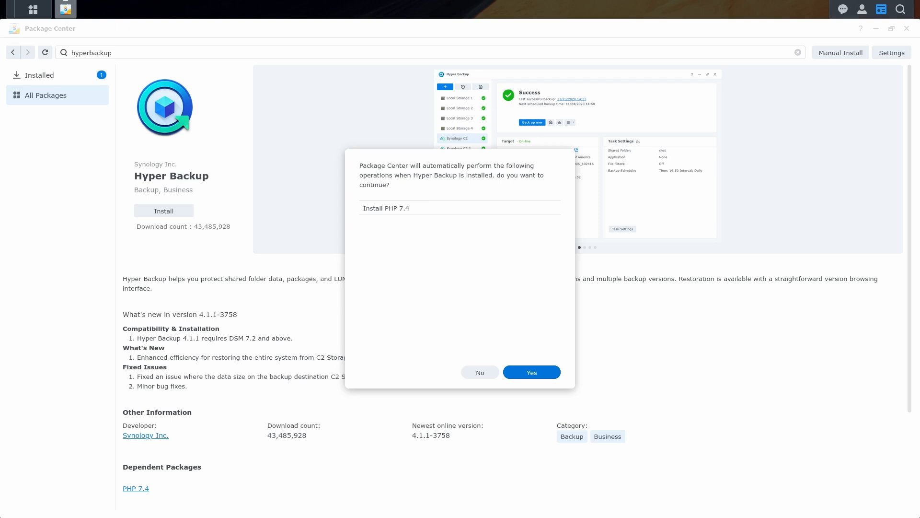
pyautogui.click(533, 372)
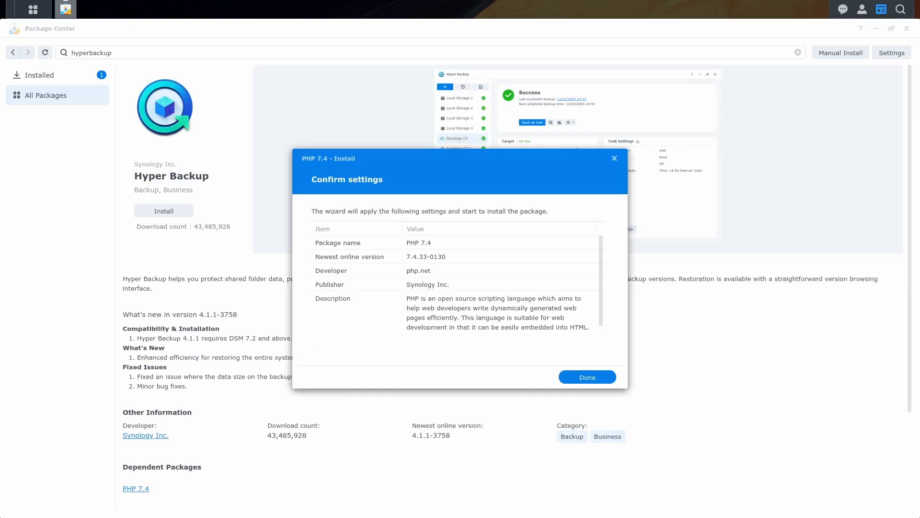
pyautogui.click(587, 378)
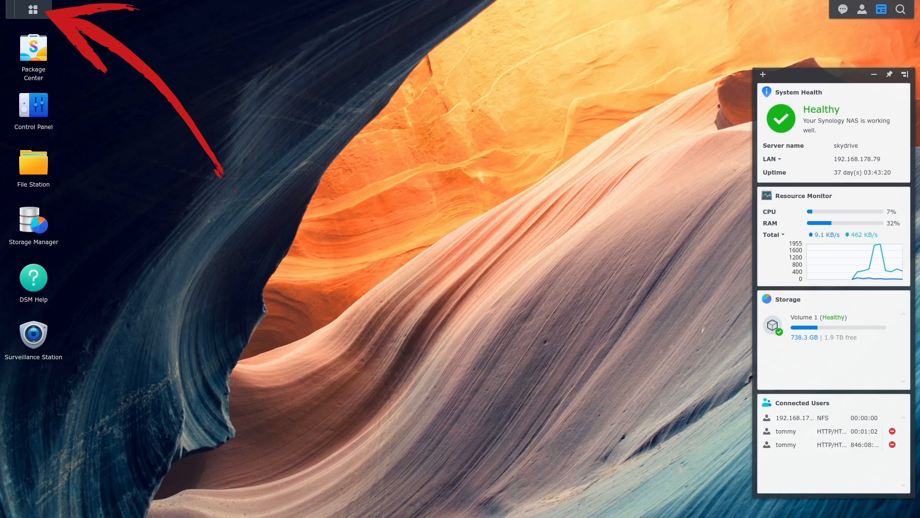
# Launch Hyper Backup and set up a Folders and Packages backup task with S3 Storage as the destination.
pyautogui.click(33, 10)
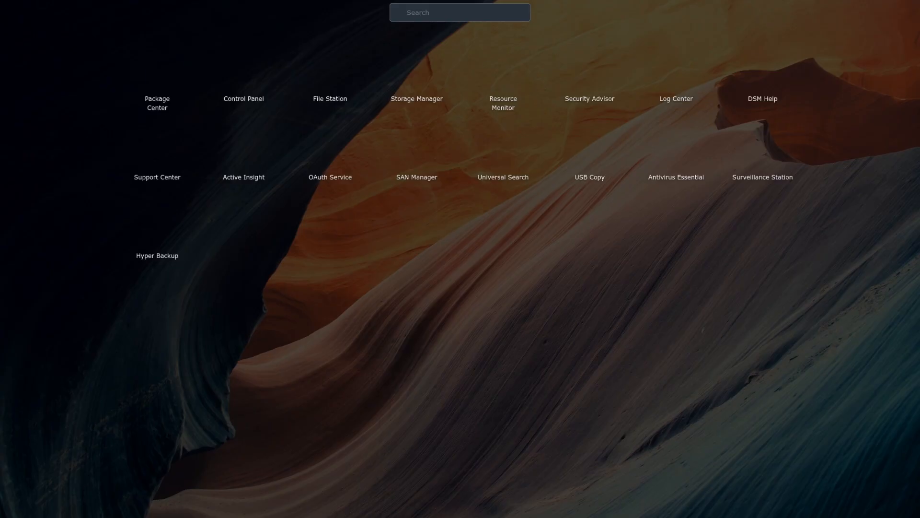
pyautogui.rightClick(172, 234)
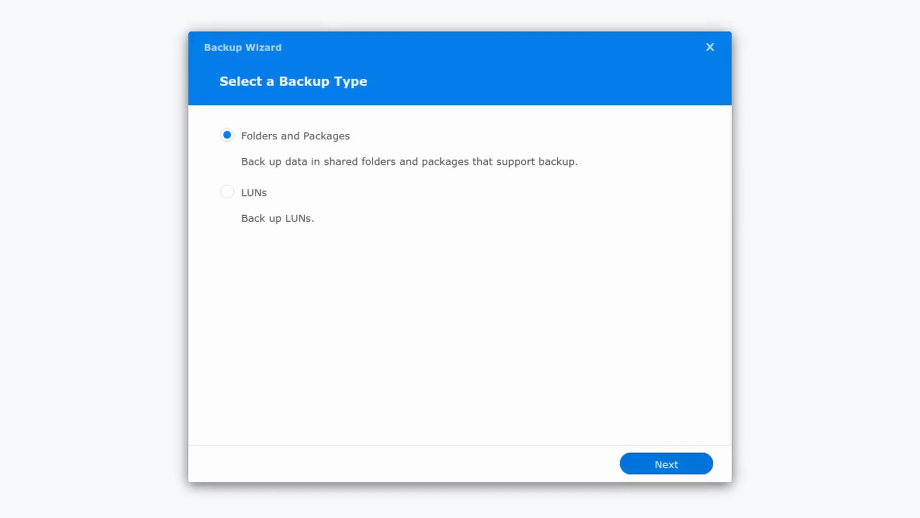
pyautogui.click(667, 464)
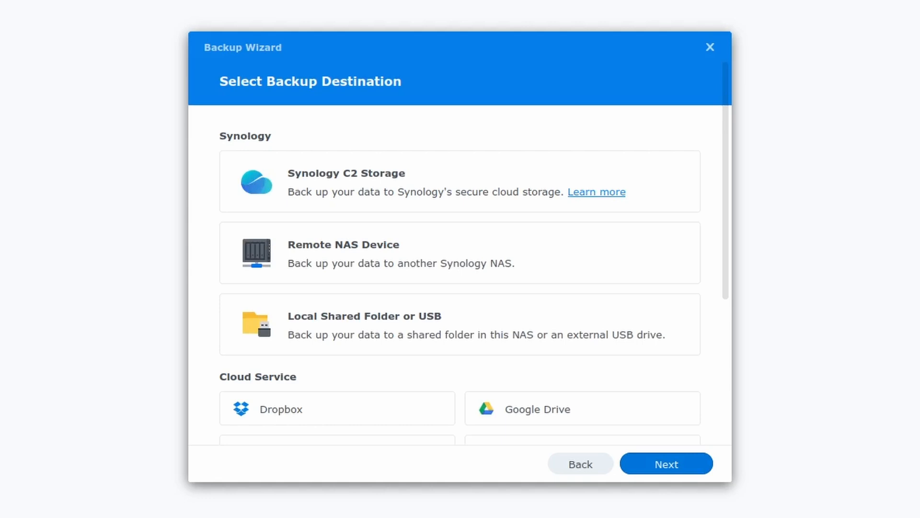
pyautogui.scroll(-5, 461, 274)
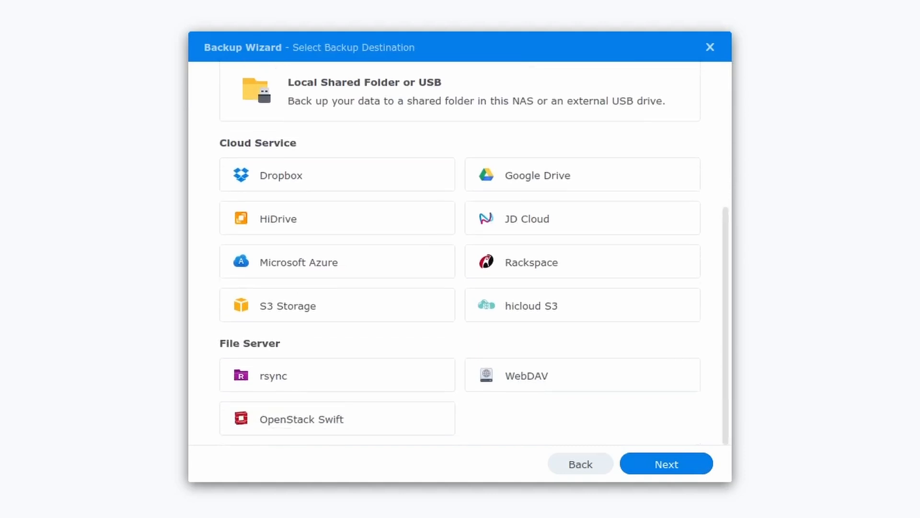
pyautogui.click(338, 305)
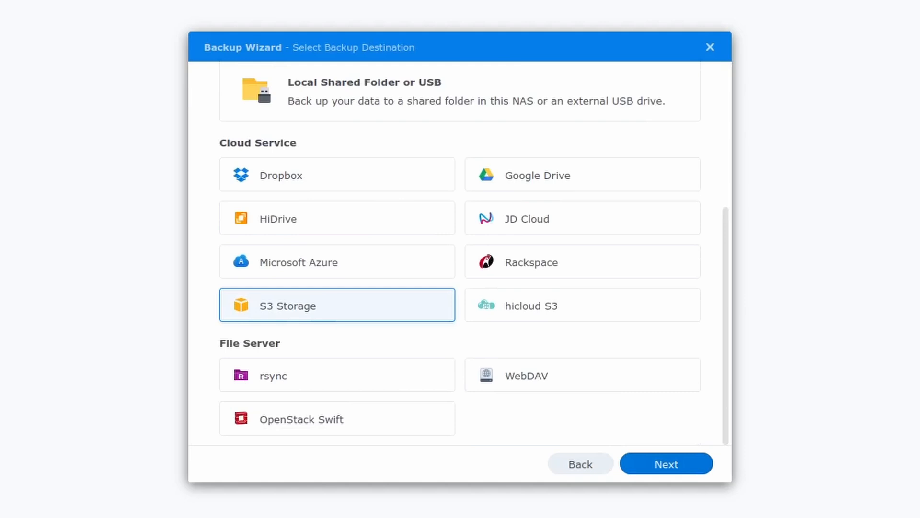
pyautogui.click(666, 463)
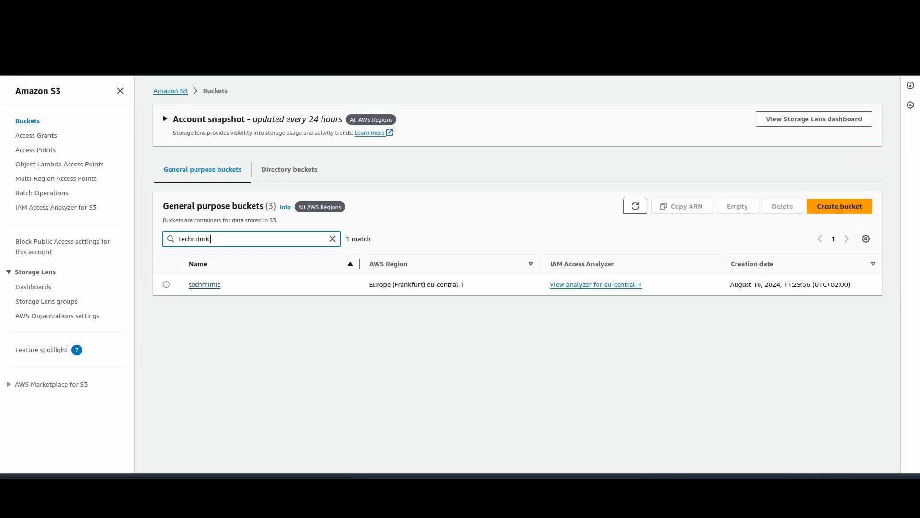
# Open the techmimic bucket in the AWS console, and in the backup wizard paste the secret key and select that bucket.
pyautogui.click(204, 285)
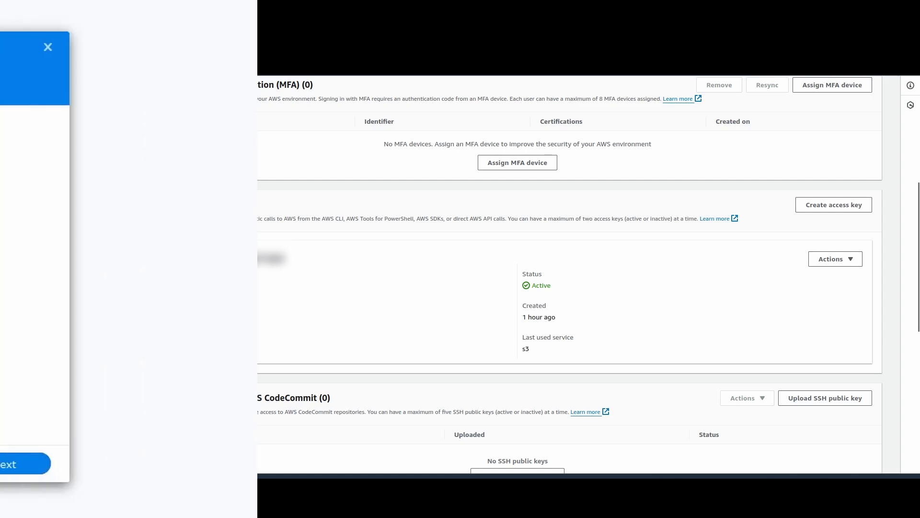
pyautogui.click(489, 215)
pyautogui.hotkey('ctrl', 'v')
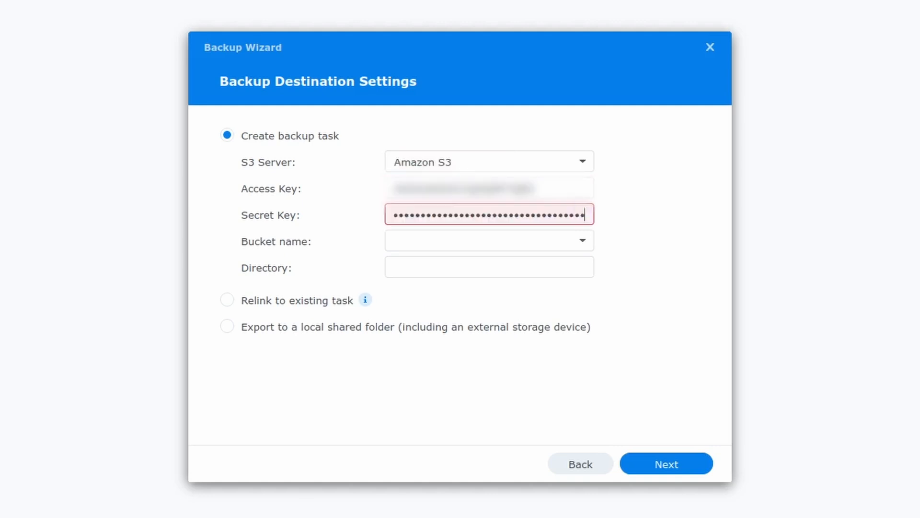
pyautogui.click(582, 240)
pyautogui.click(477, 314)
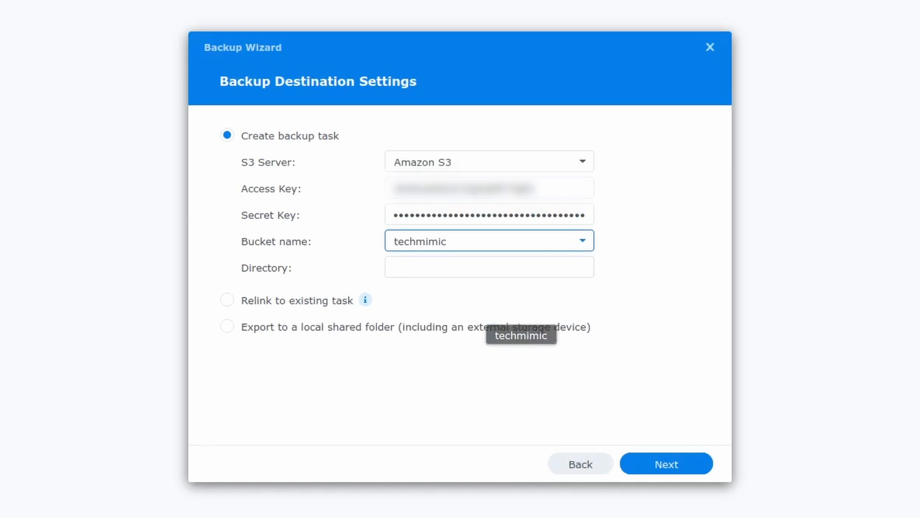
# Set the destination directory to skydrive_techmimic and continue past the application backup page without selecting any application.
pyautogui.click(481, 267)
pyautogui.press('BackSpace')
pyautogui.write('techmimic')
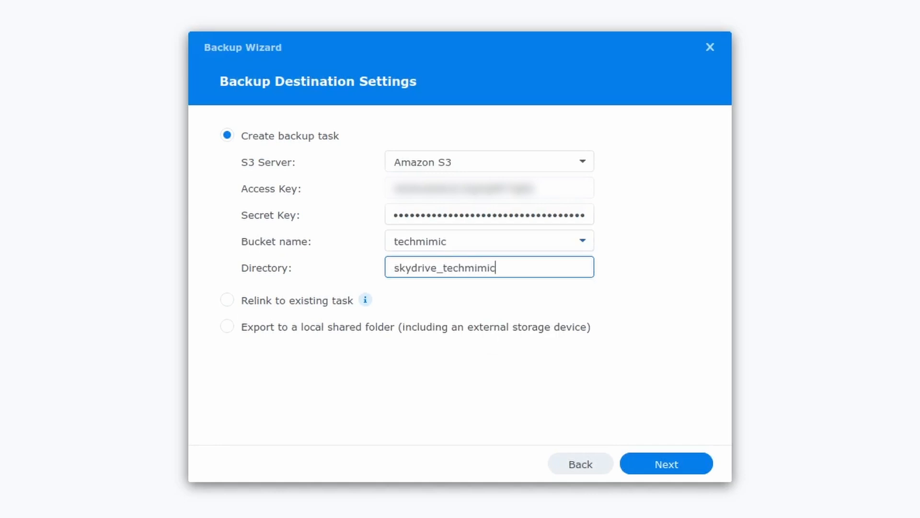
pyautogui.click(666, 463)
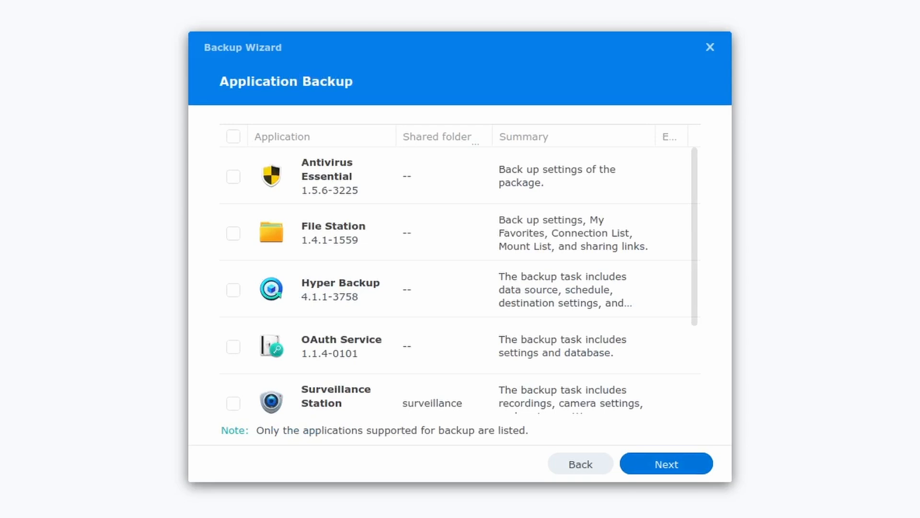
pyautogui.click(667, 464)
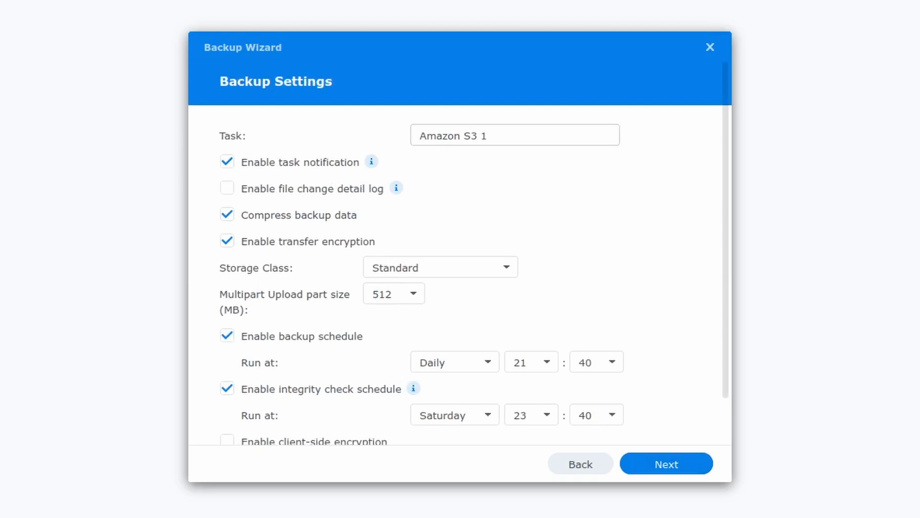
# Name the backup task Synology Test.
pyautogui.click(479, 136)
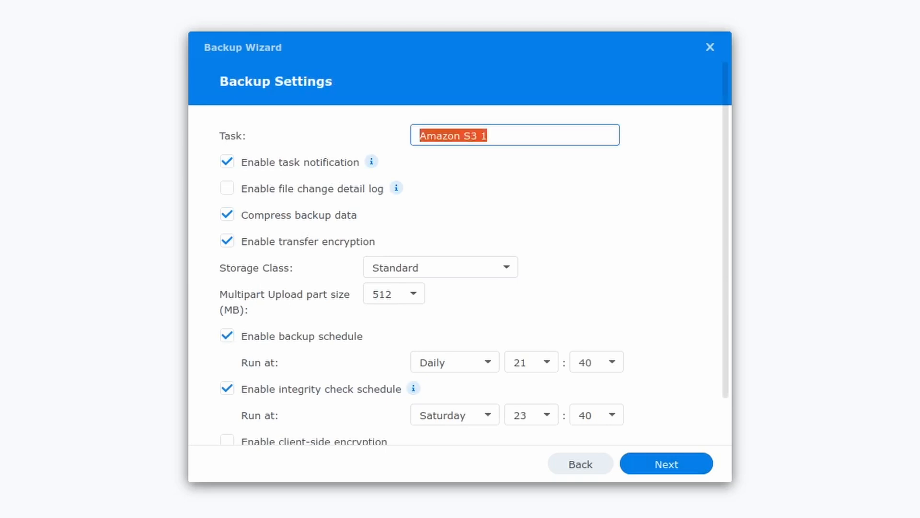
pyautogui.write('Synolog')
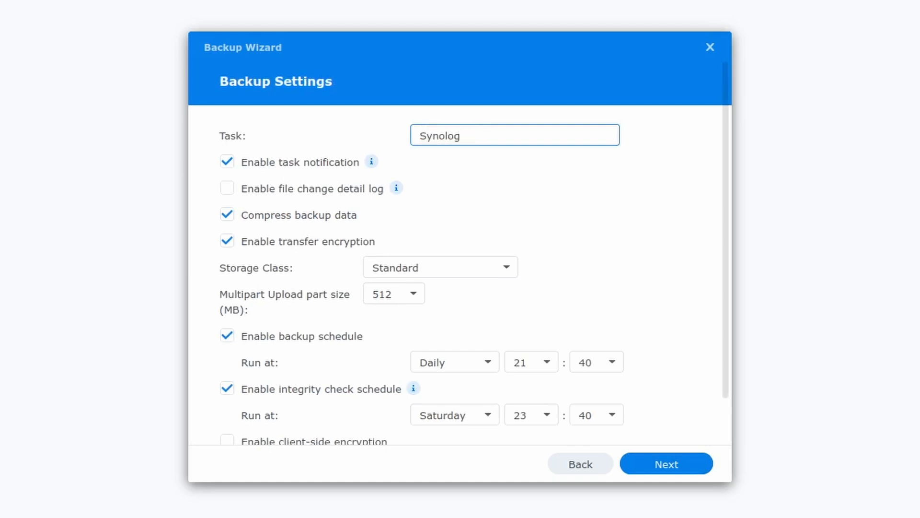
pyautogui.write('y Test')
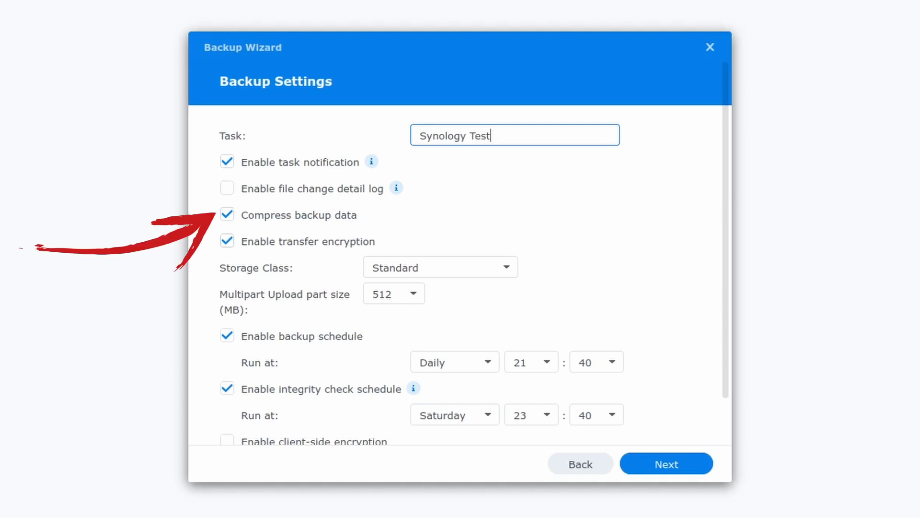
# Set the daily backup schedule to run at 22:00.
pyautogui.click(533, 362)
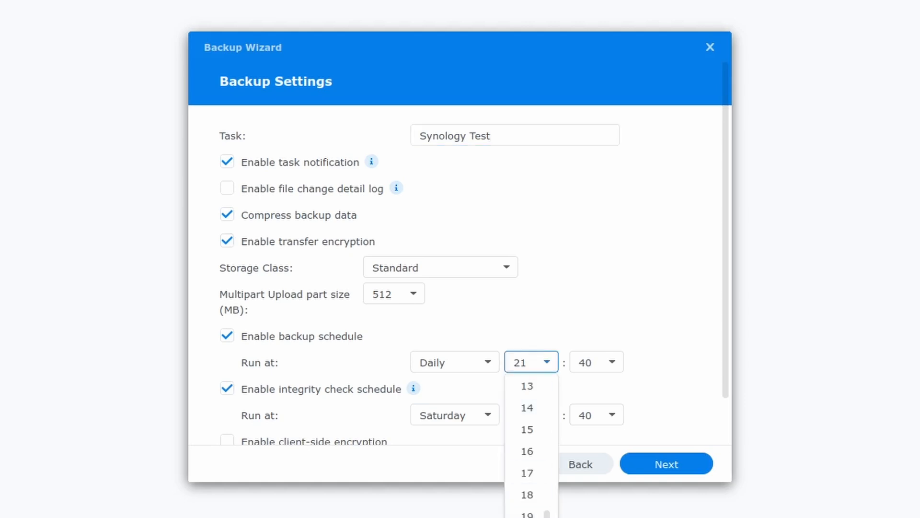
pyautogui.click(528, 517)
pyautogui.click(597, 362)
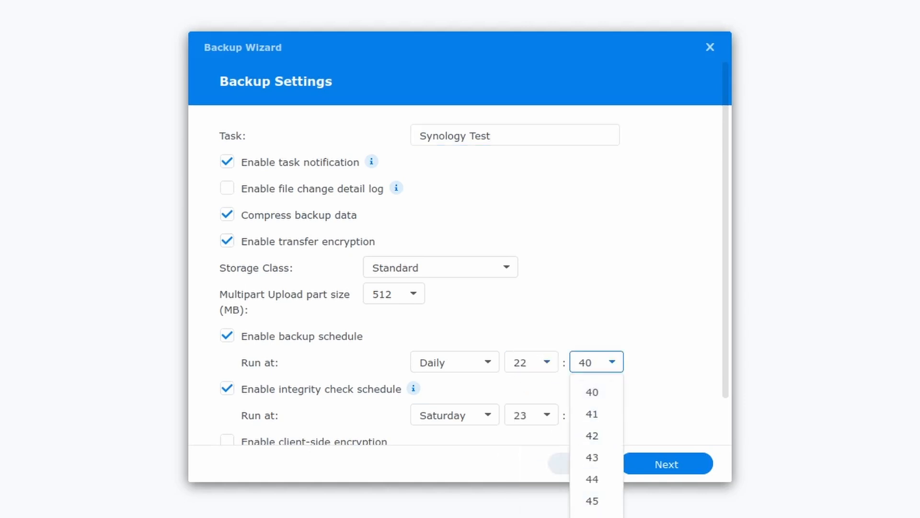
pyautogui.scroll(10, 594, 428)
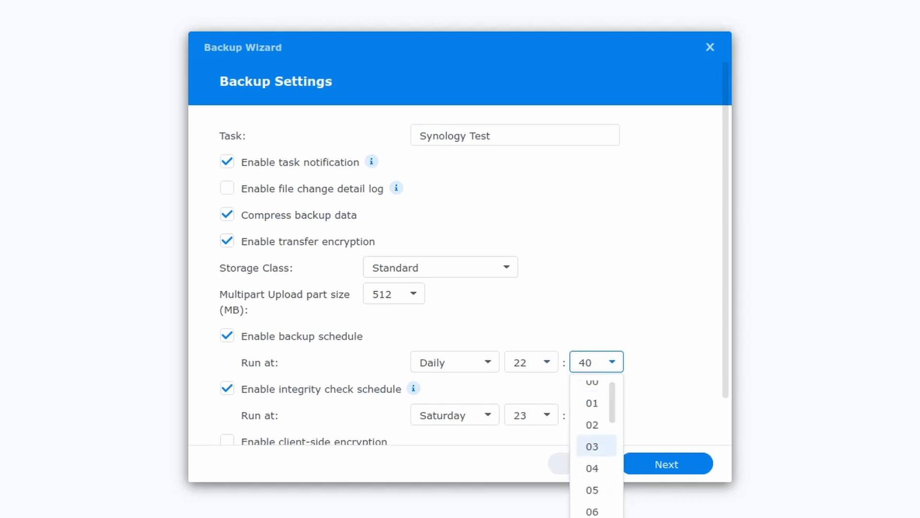
pyautogui.click(592, 392)
# Set the integrity check schedule to run on Saturday at 23:00.
pyautogui.scroll(-2, 460, 268)
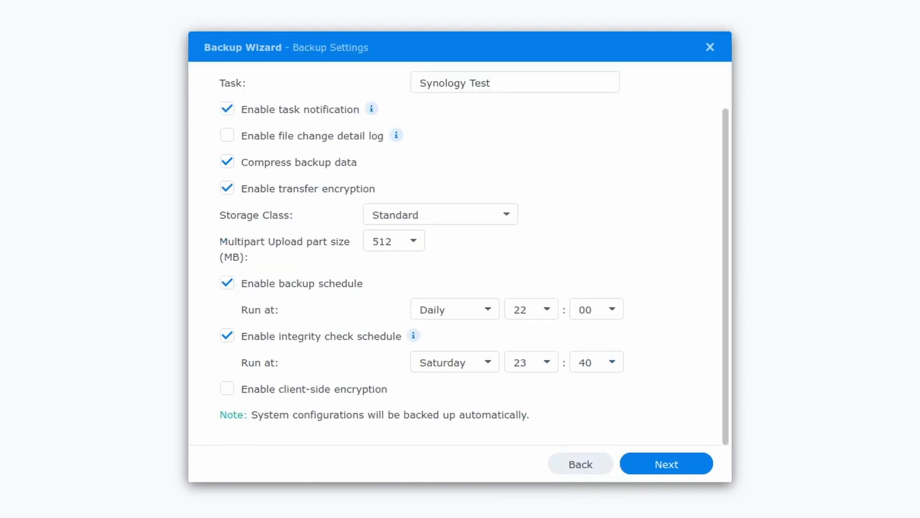
pyautogui.click(455, 362)
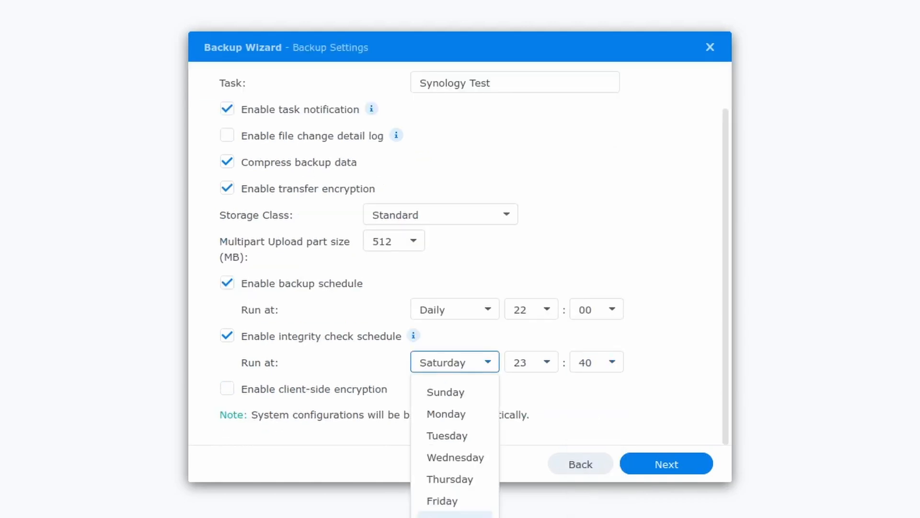
pyautogui.click(533, 363)
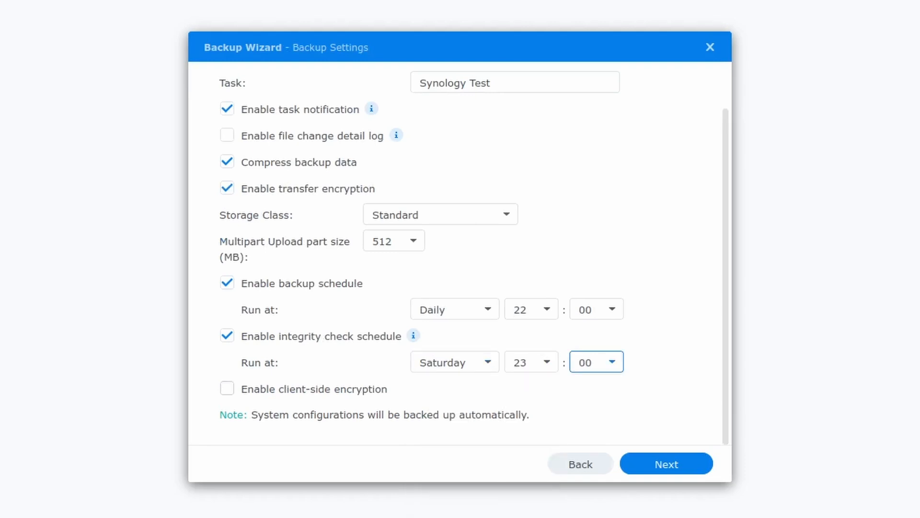
pyautogui.click(228, 388)
pyautogui.scroll(-2, 461, 259)
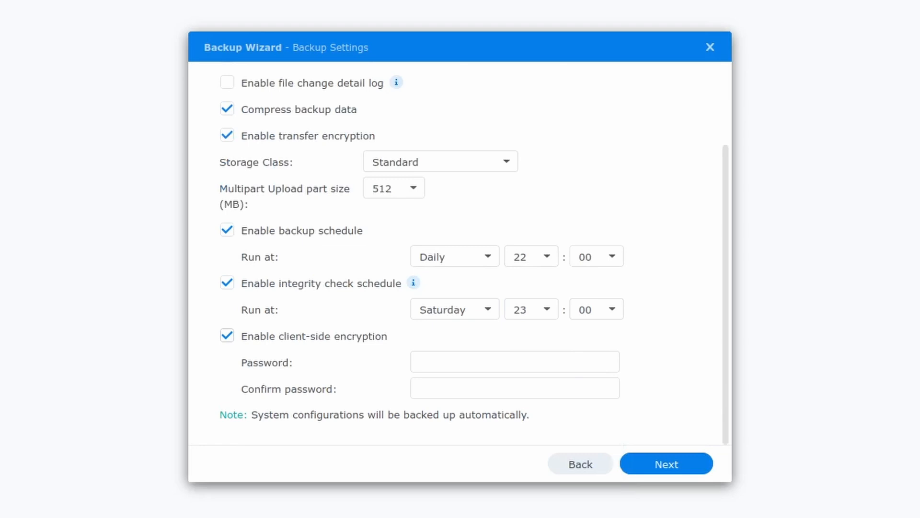
pyautogui.click(227, 336)
# Accept the backup settings and configure rotation from the earliest versions with a maximum of 8 kept versions.
pyautogui.click(666, 464)
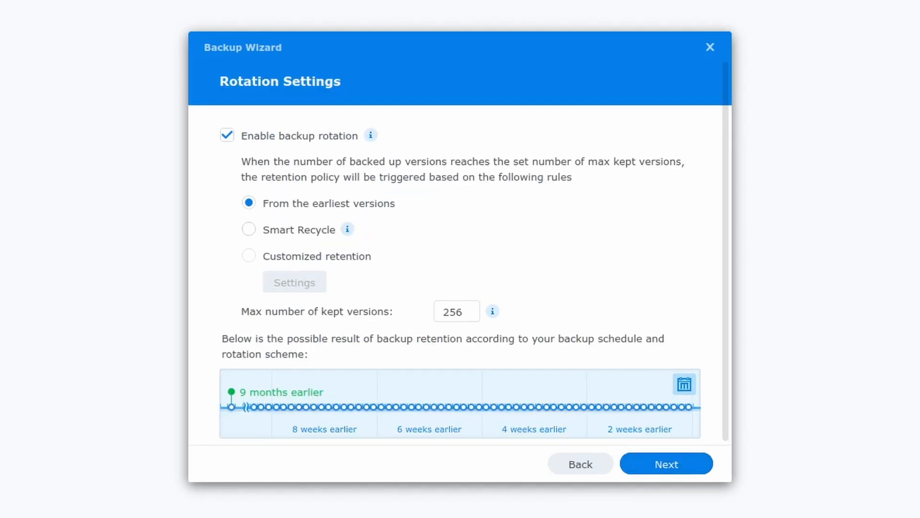
pyautogui.click(249, 229)
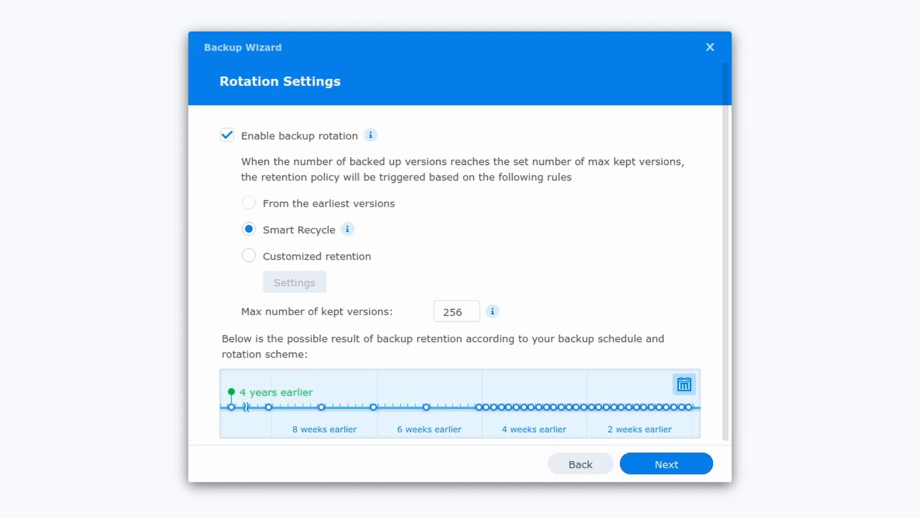
pyautogui.click(249, 203)
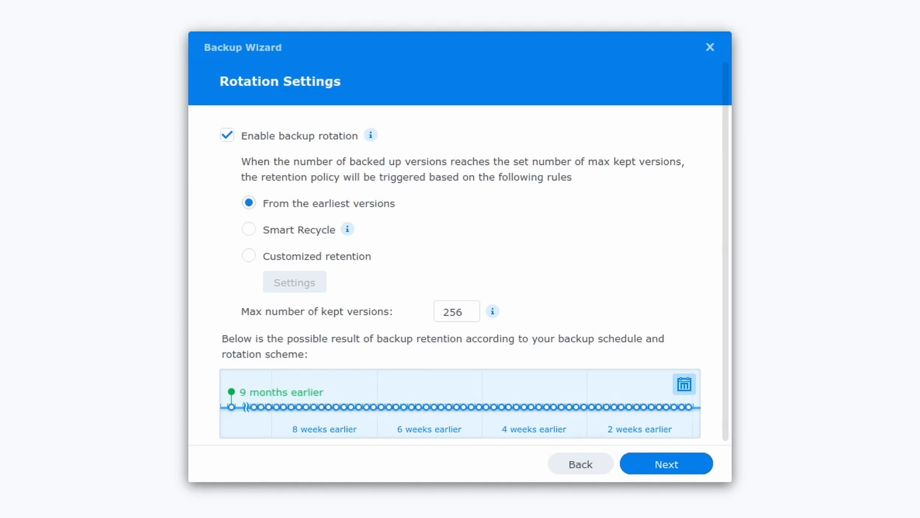
pyautogui.doubleClick(457, 311)
pyautogui.write('8')
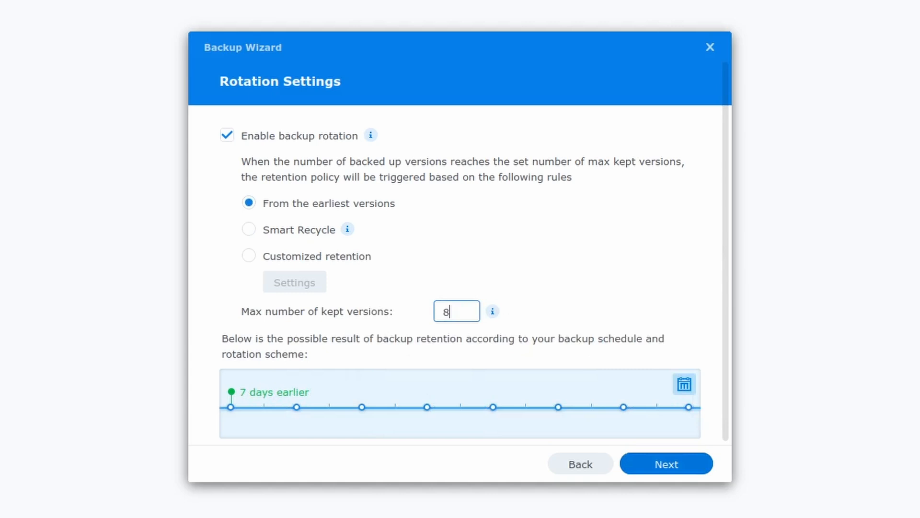
pyautogui.click(666, 463)
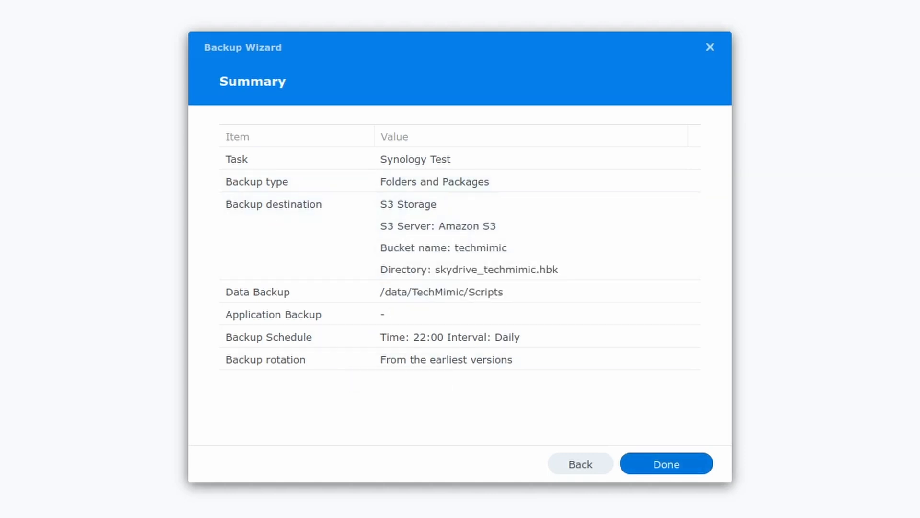
# Create the Synology Test backup task from the wizard summary and open its task settings for editing.
pyautogui.click(666, 464)
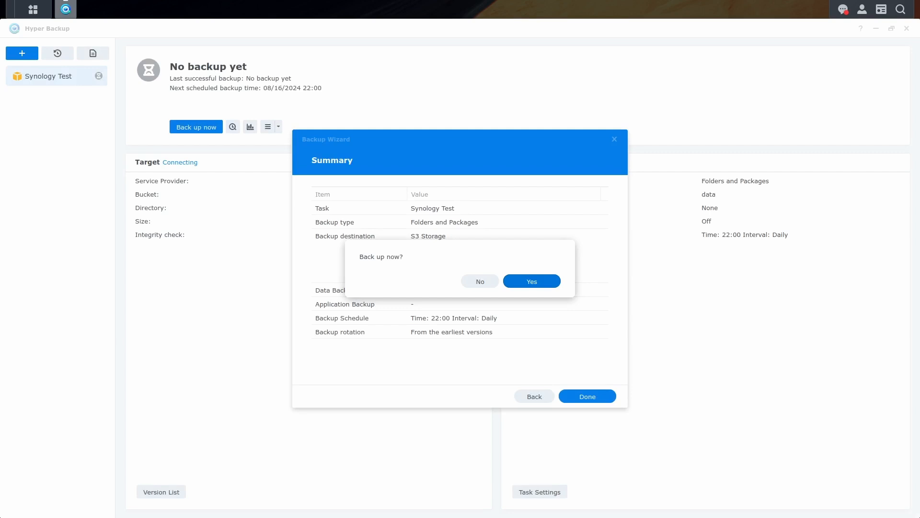
pyautogui.click(532, 282)
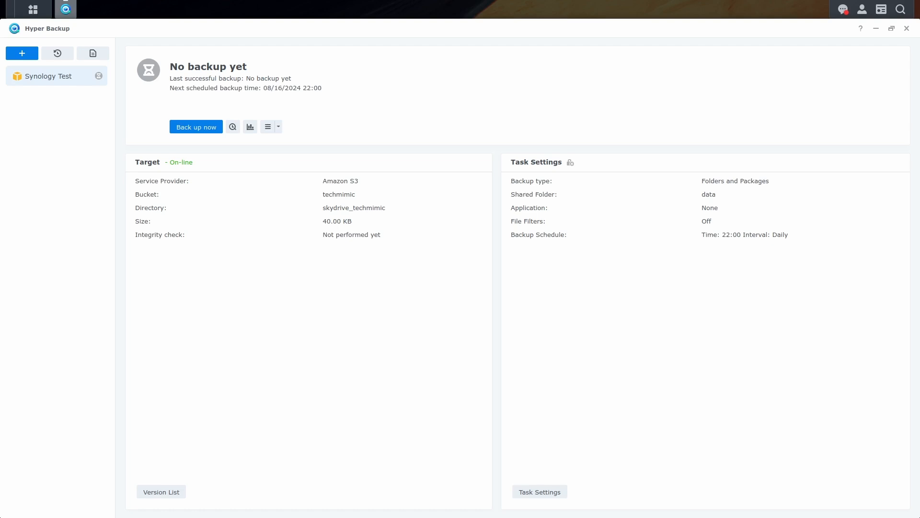
pyautogui.click(271, 127)
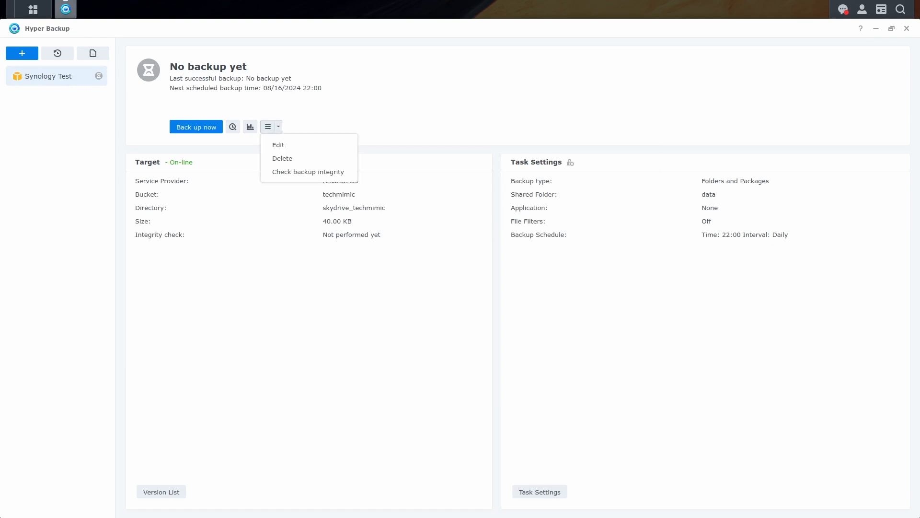
pyautogui.click(283, 145)
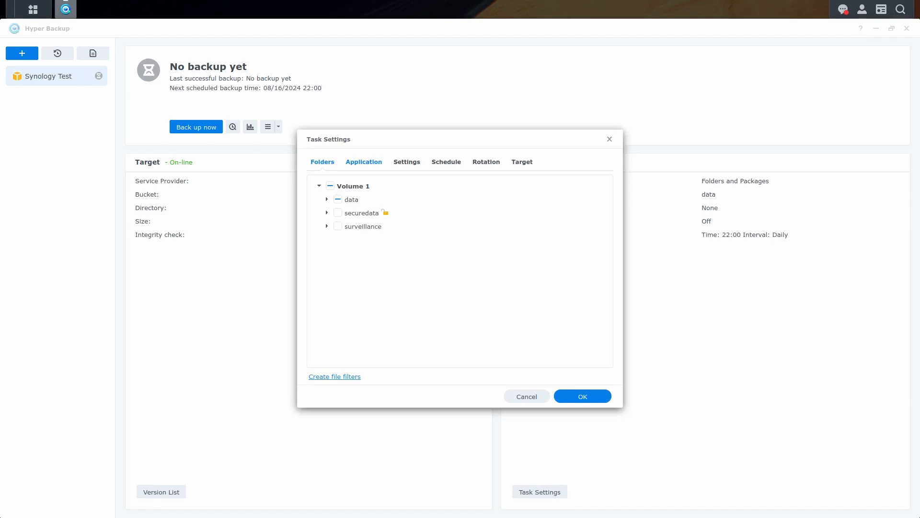
# Review the Synology Test task's application, general, schedule and rotation settings, close them without saving, and start the backup immediately.
pyautogui.click(364, 162)
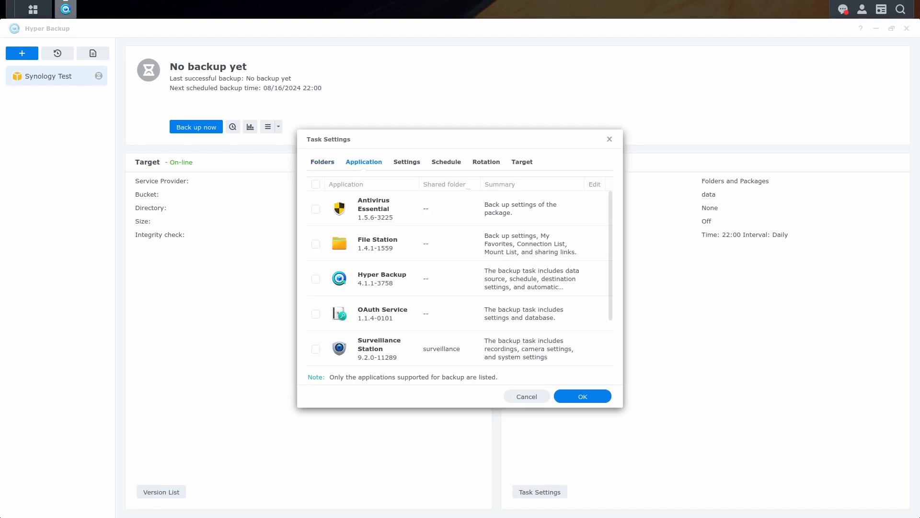
pyautogui.click(407, 162)
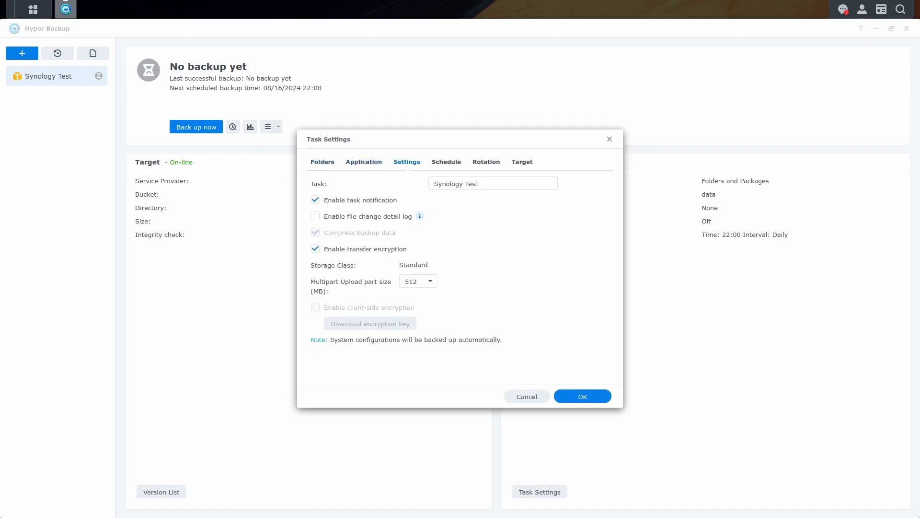
pyautogui.click(447, 162)
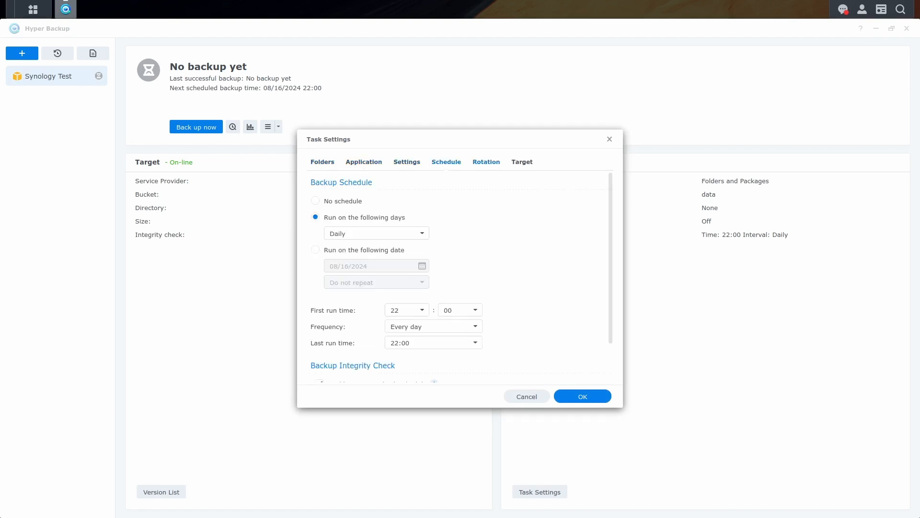
pyautogui.click(487, 162)
pyautogui.click(527, 397)
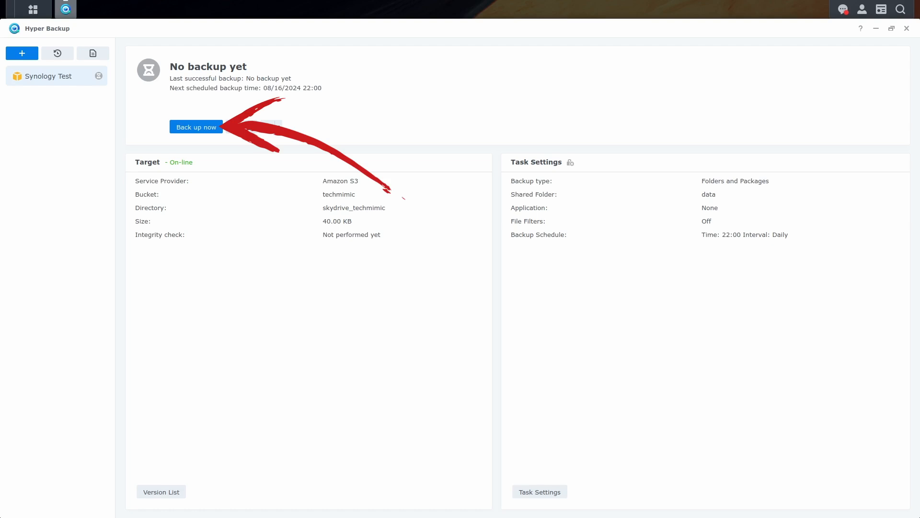
pyautogui.click(196, 127)
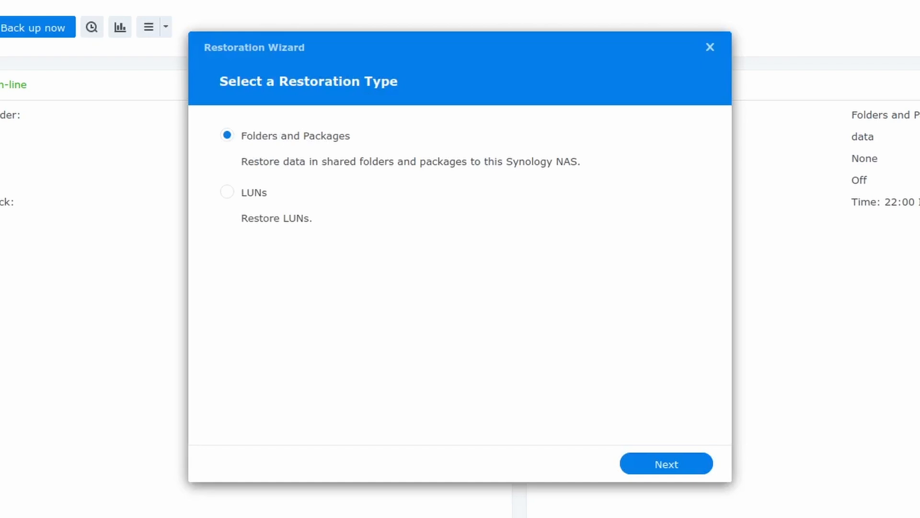
# Set up a Folders and Packages restore of the Scripts folder under data/TechMimic from the Synology Test task's 08/16/2024 17:32 version.
pyautogui.click(666, 463)
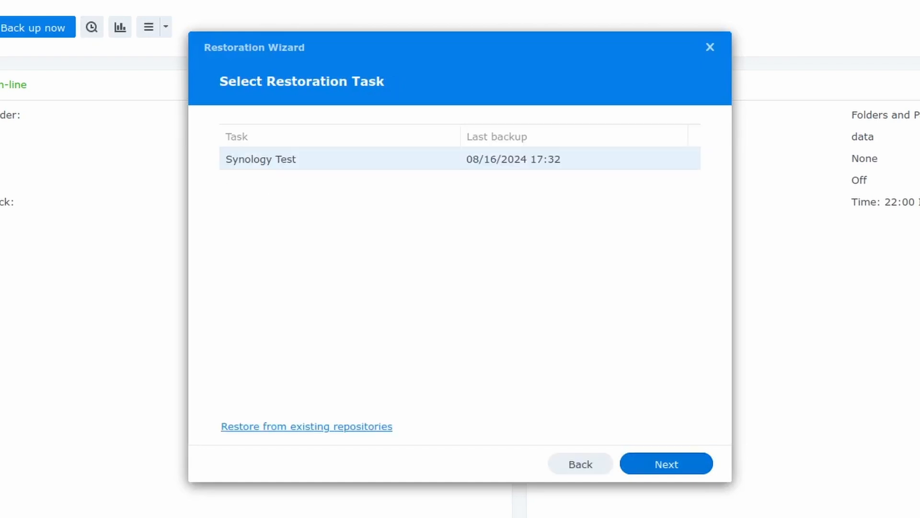
pyautogui.click(667, 464)
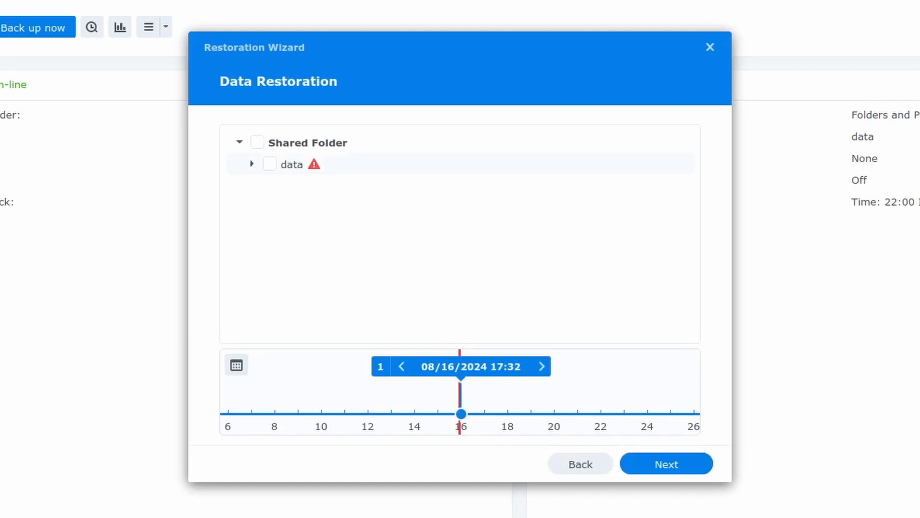
pyautogui.doubleClick(292, 165)
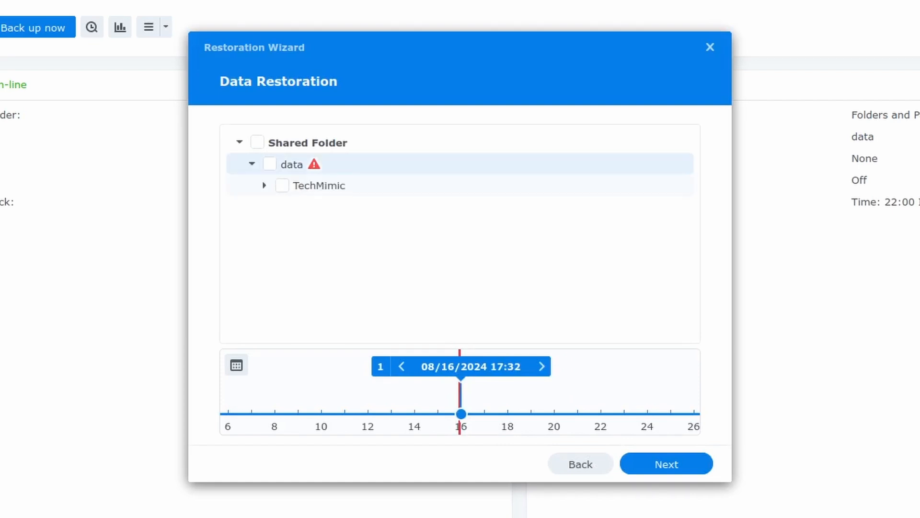
pyautogui.click(264, 185)
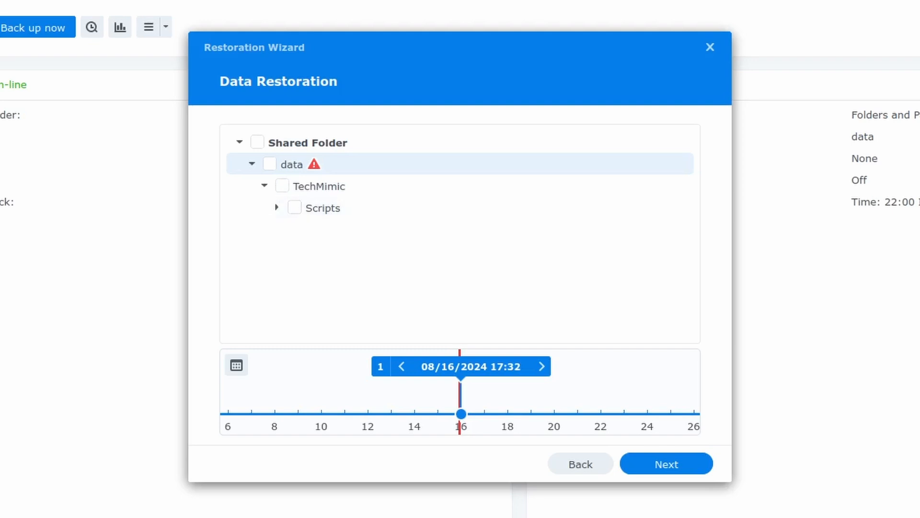
pyautogui.click(294, 208)
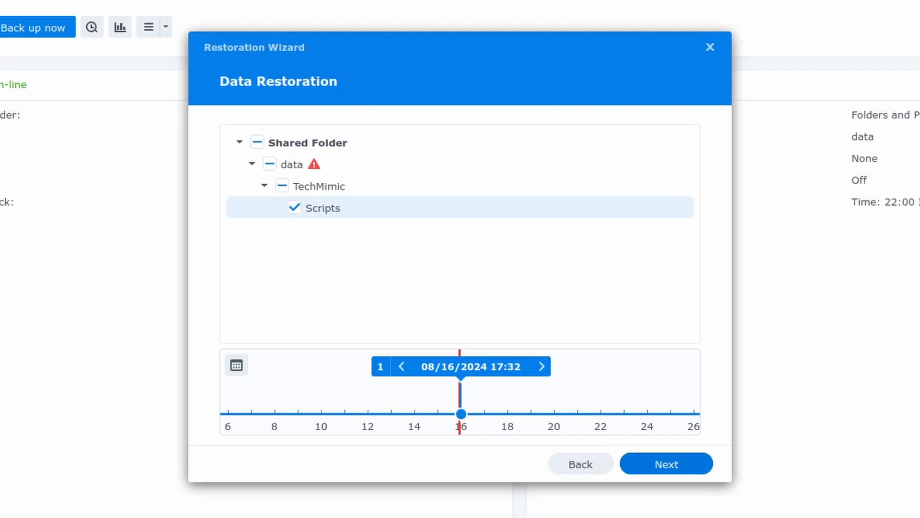
pyautogui.click(667, 463)
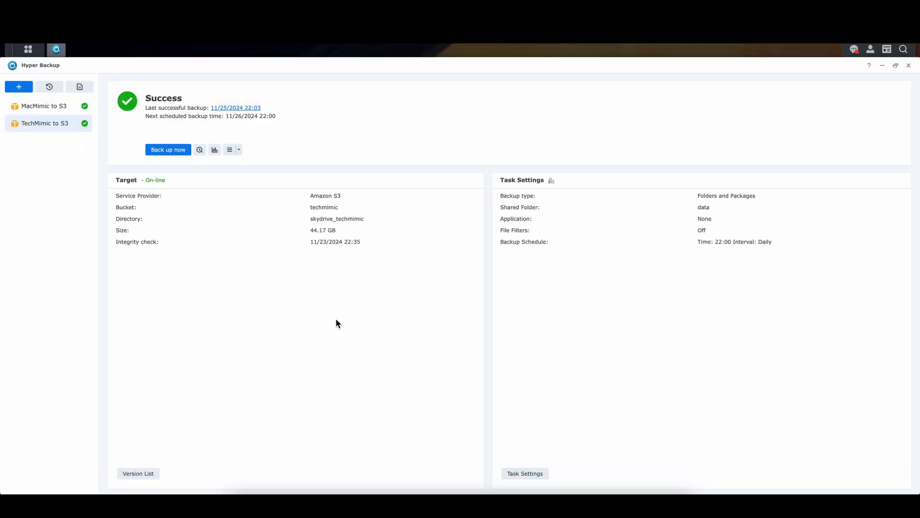
# Examine the TechMimic to S3 task's backed-up files and version list, including the newest version's details, and open the backup log.
pyautogui.click(215, 149)
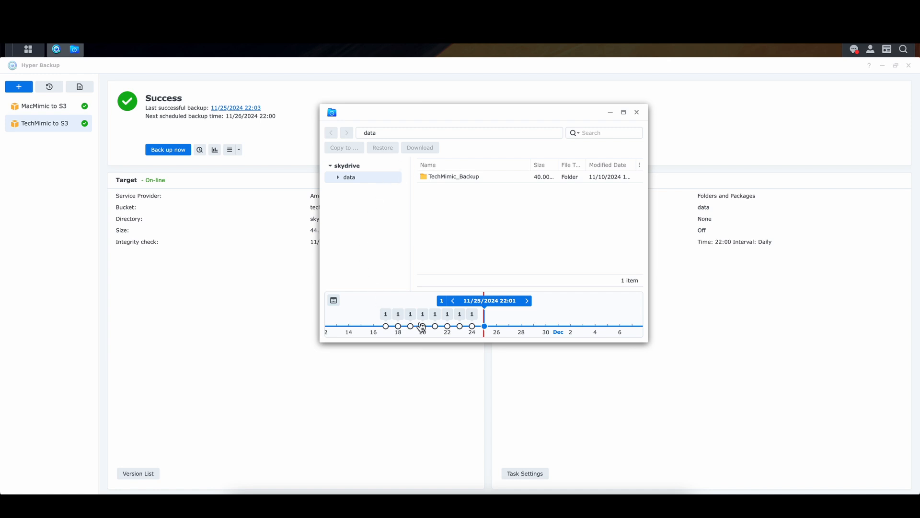
pyautogui.click(637, 114)
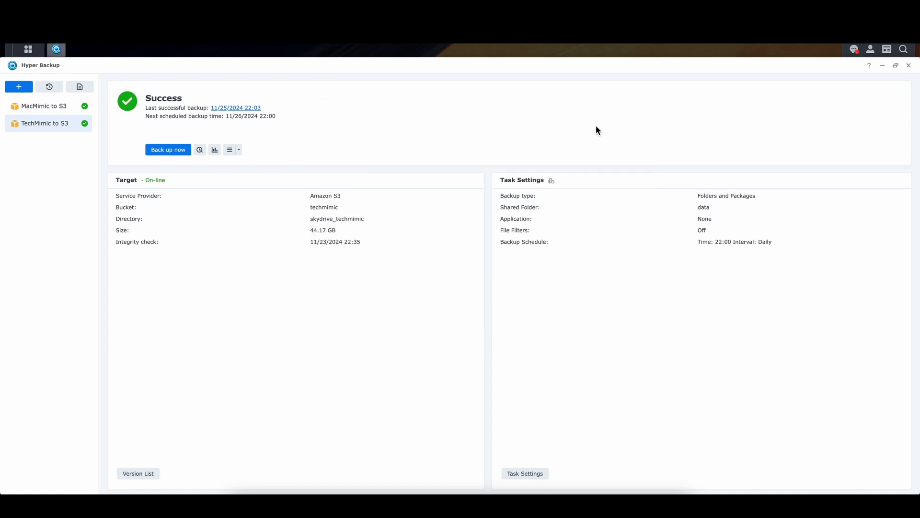
pyautogui.click(151, 475)
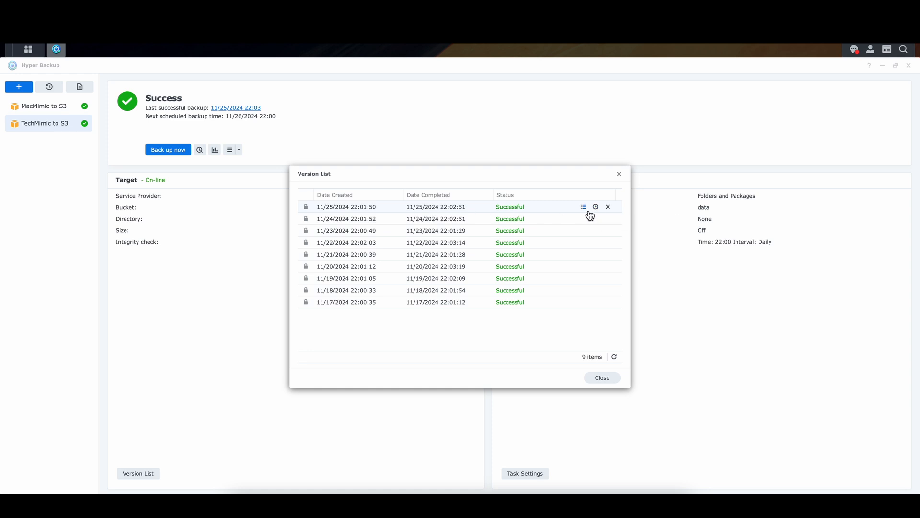
pyautogui.click(585, 208)
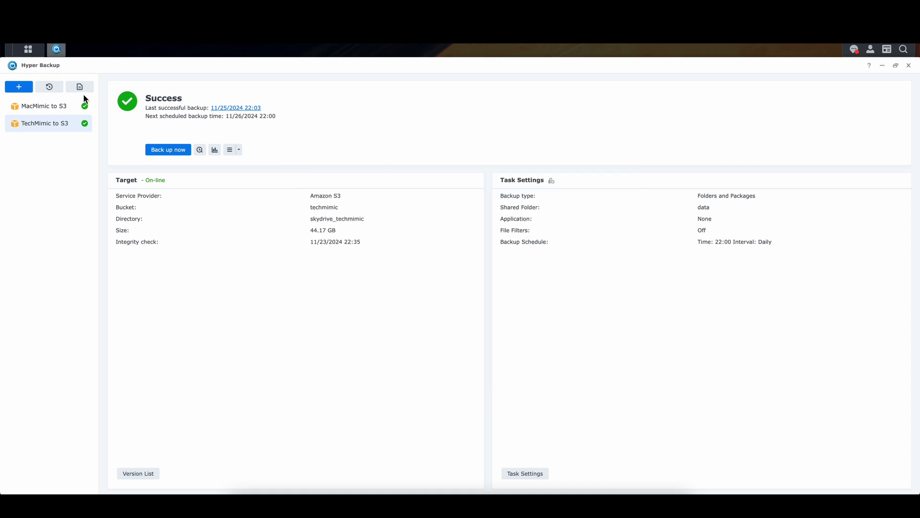
pyautogui.click(80, 87)
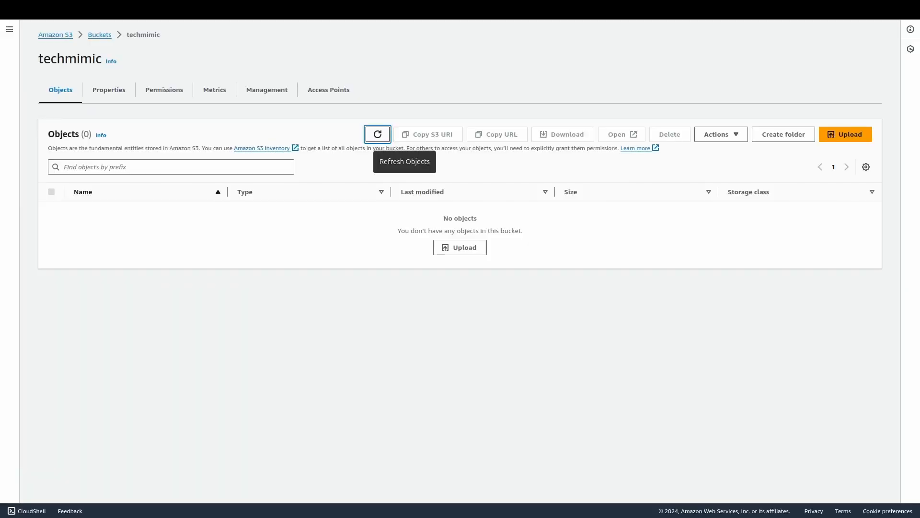
# In the Amazon S3 console, refresh the techmimic bucket's objects and open the skydrive_techmimic.hbk folder.
pyautogui.press('Return')
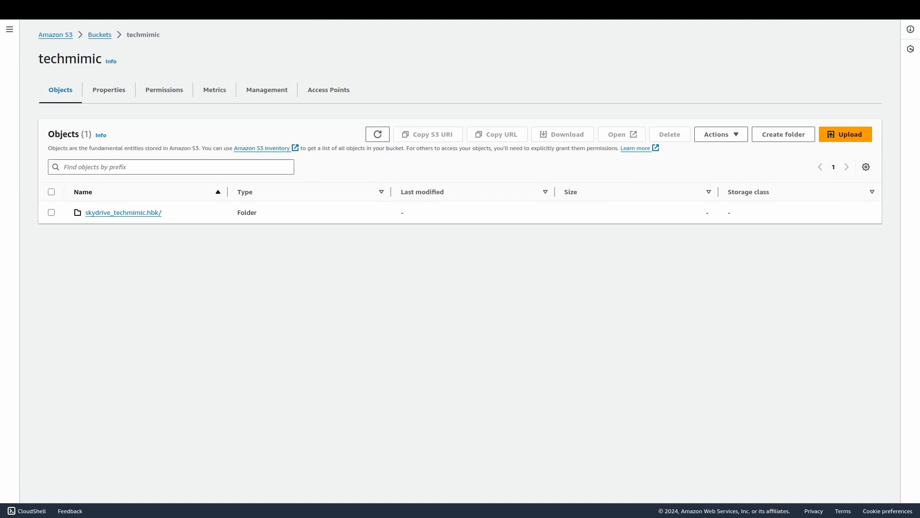
pyautogui.click(114, 213)
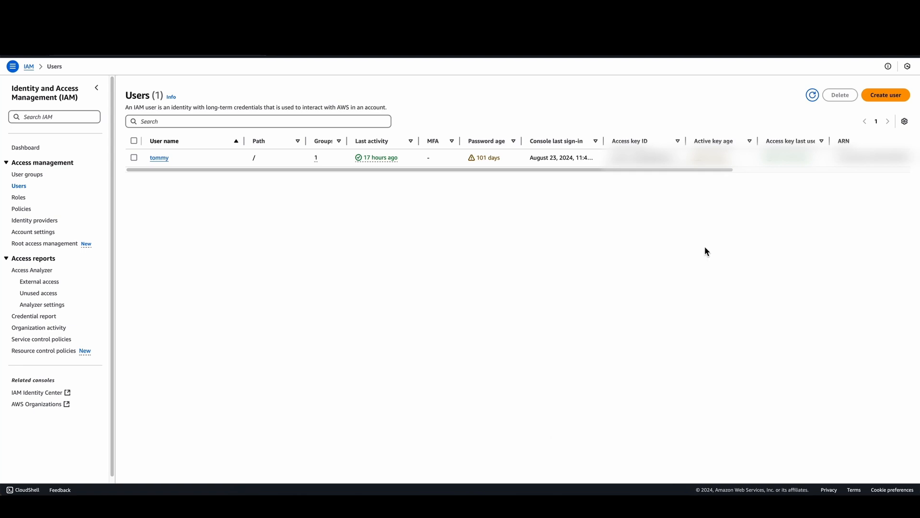
# Create an IAM user named techmimic in the AWS console and add it to the admin group.
pyautogui.click(884, 94)
pyautogui.click(435, 151)
pyautogui.write('techmimic')
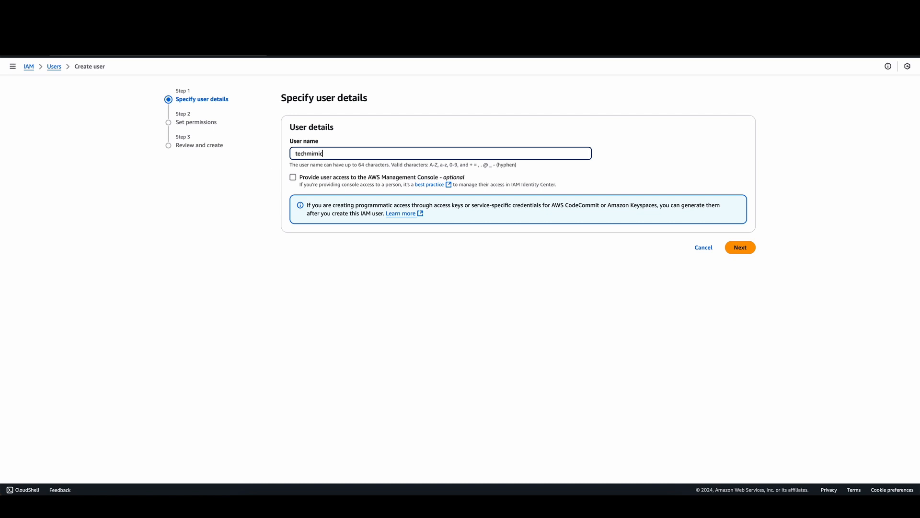
pyautogui.click(749, 251)
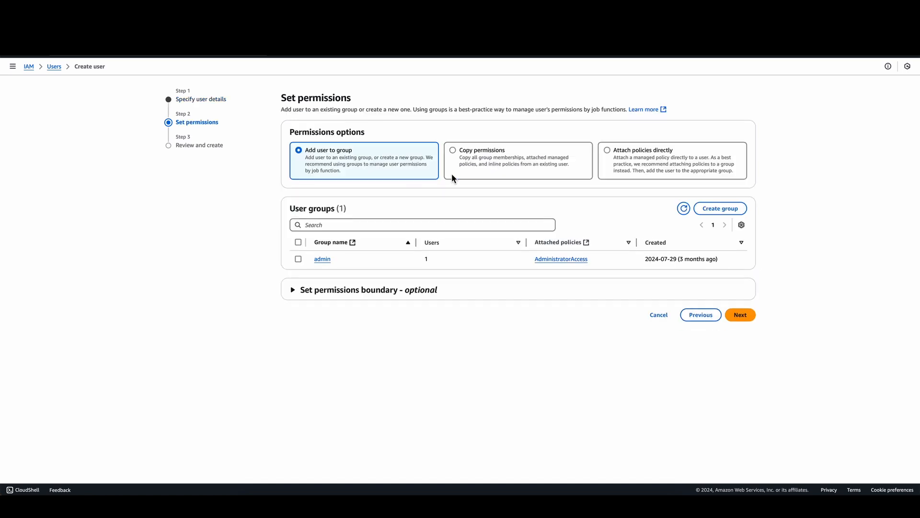
pyautogui.click(299, 259)
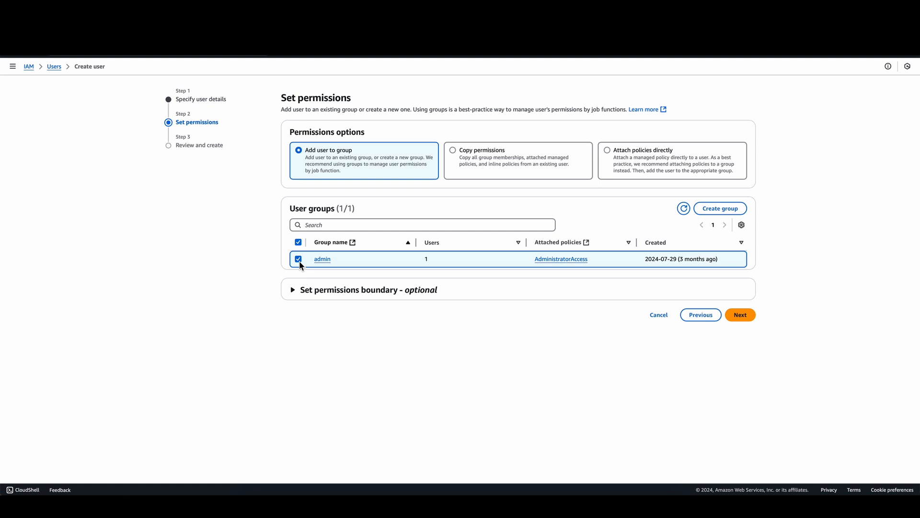
pyautogui.click(740, 314)
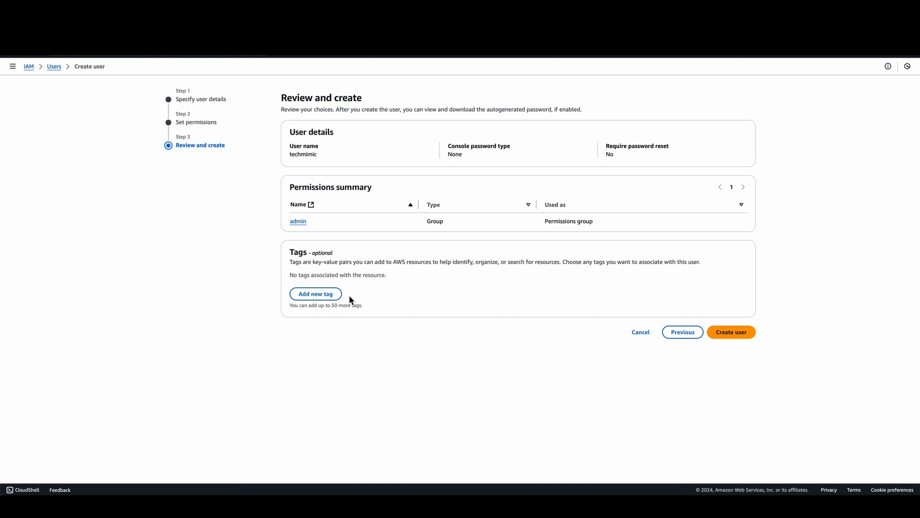
pyautogui.click(750, 337)
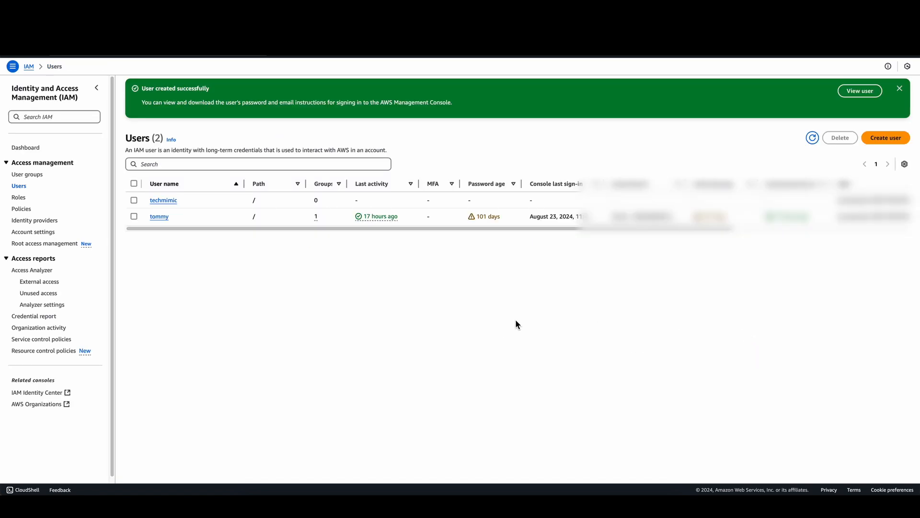
# Create an access key for the techmimic user with the use case Other and the description tag Synology.
pyautogui.click(163, 201)
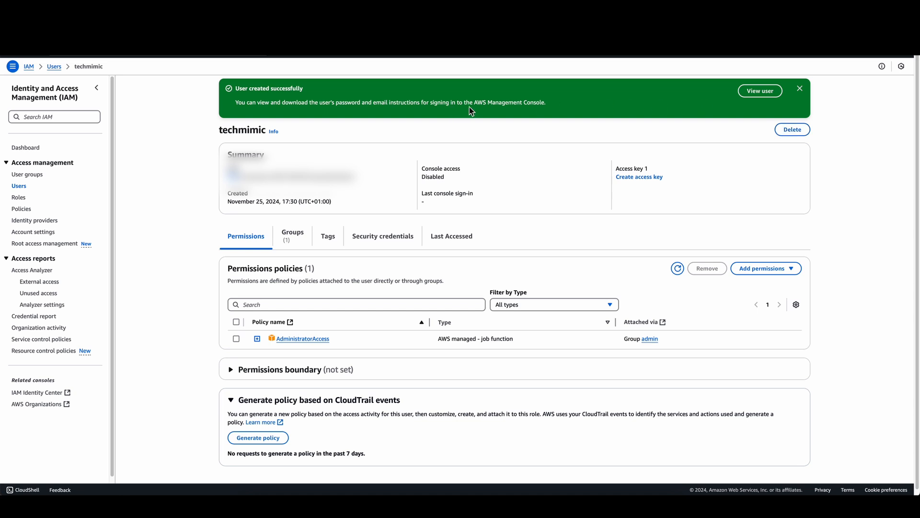
pyautogui.click(799, 88)
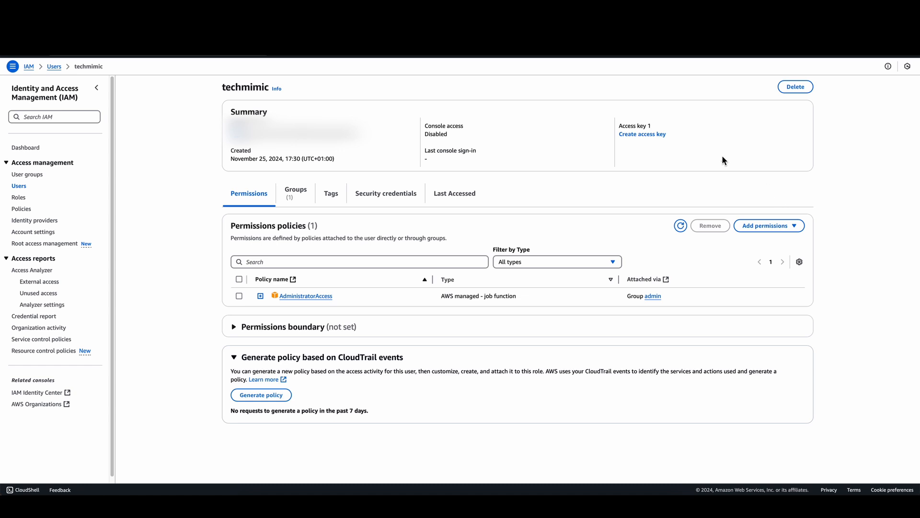
pyautogui.click(649, 135)
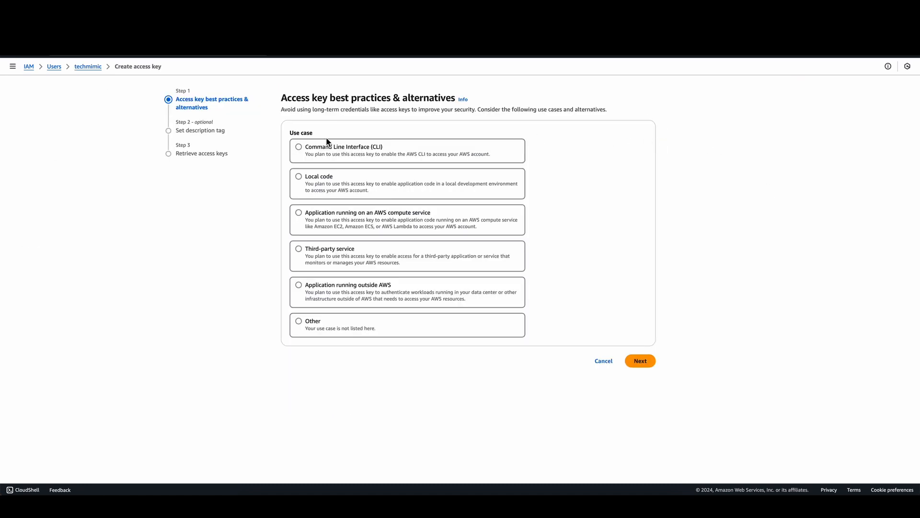
pyautogui.click(312, 324)
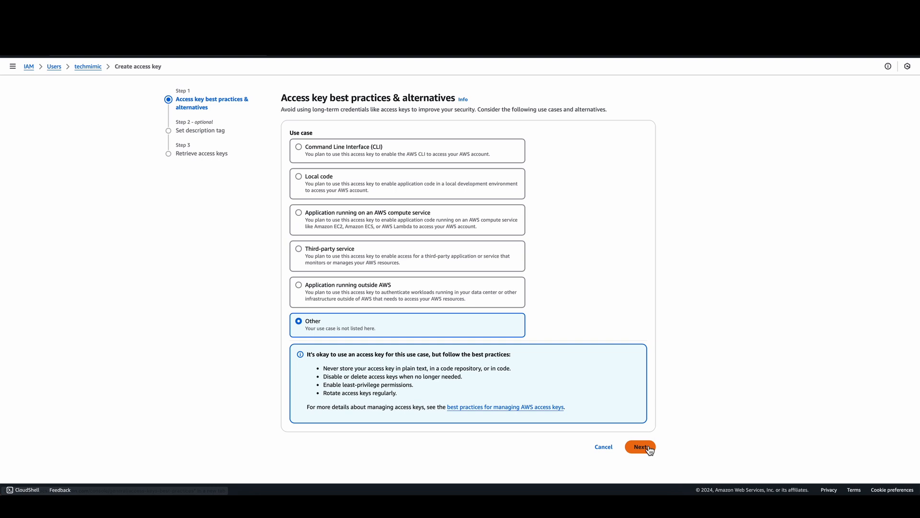
pyautogui.click(649, 447)
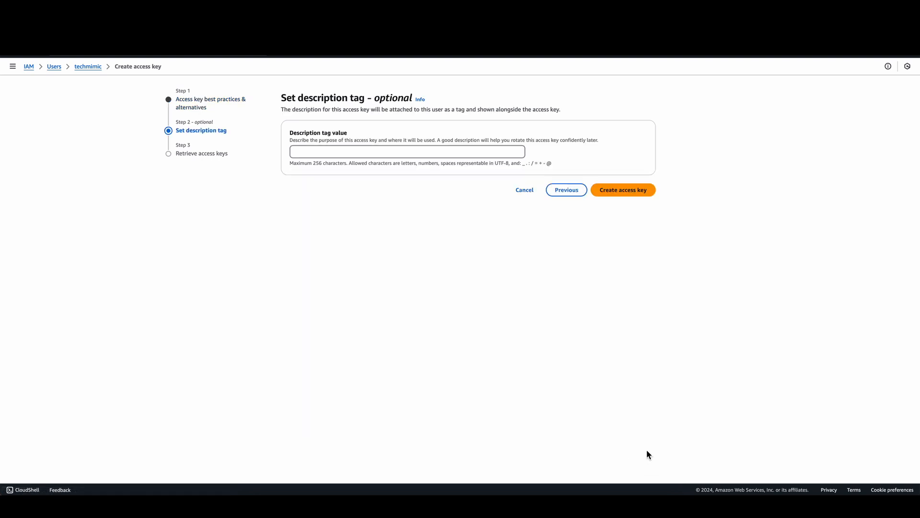
pyautogui.click(340, 151)
pyautogui.write('Synology')
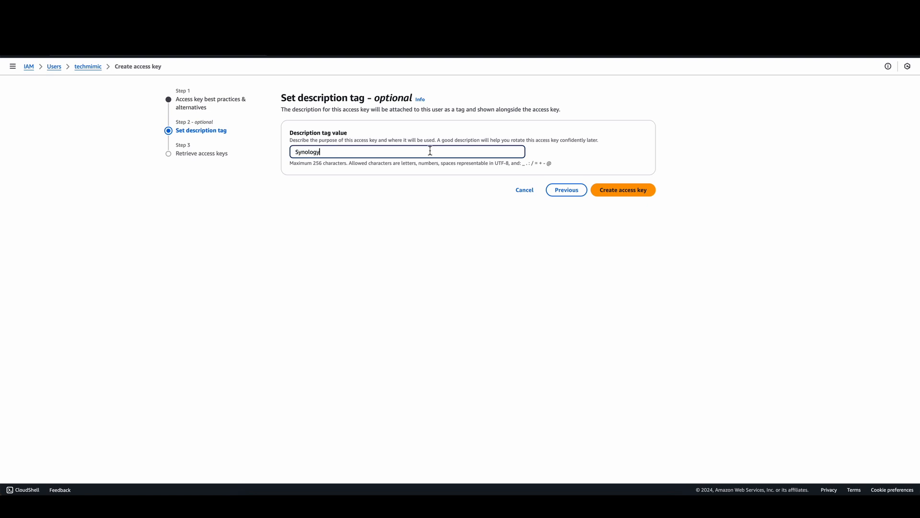
pyautogui.click(624, 192)
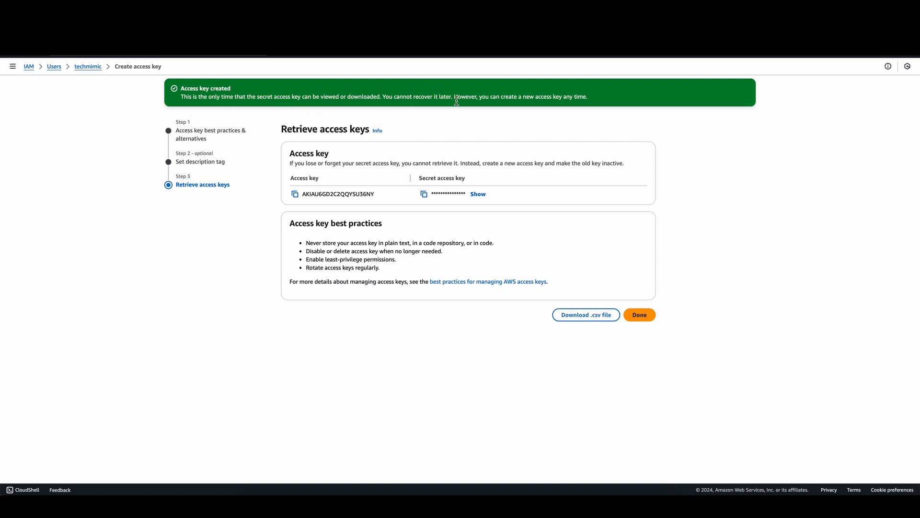
# Copy the new secret access key and access key ID, and finish the key creation without downloading the file.
pyautogui.doubleClick(328, 196)
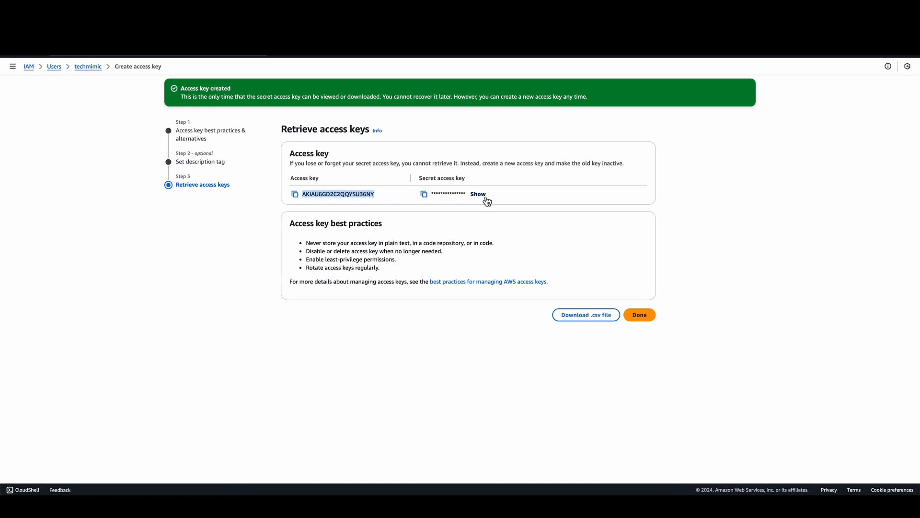
pyautogui.click(426, 195)
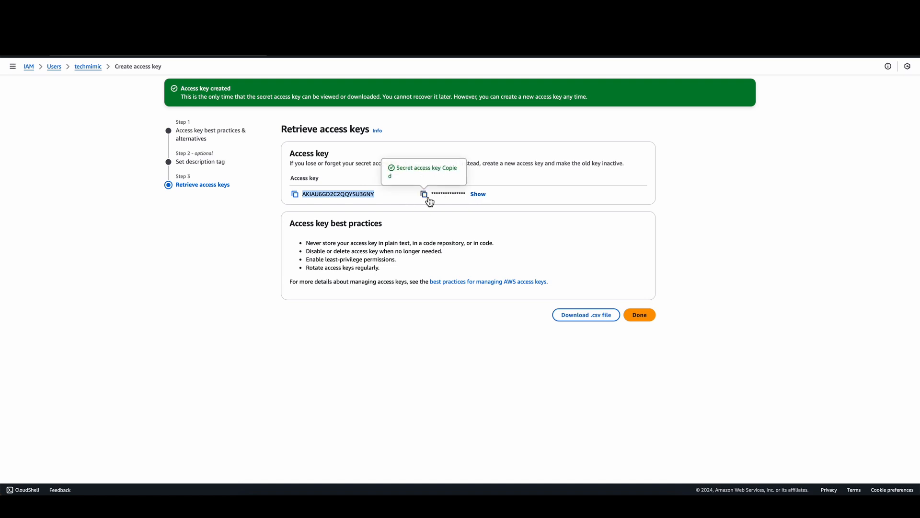
pyautogui.click(297, 194)
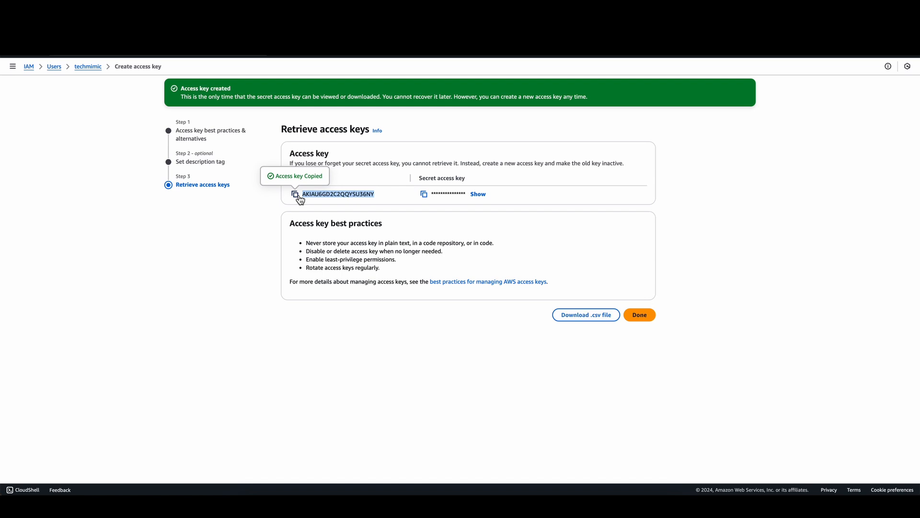
pyautogui.click(641, 318)
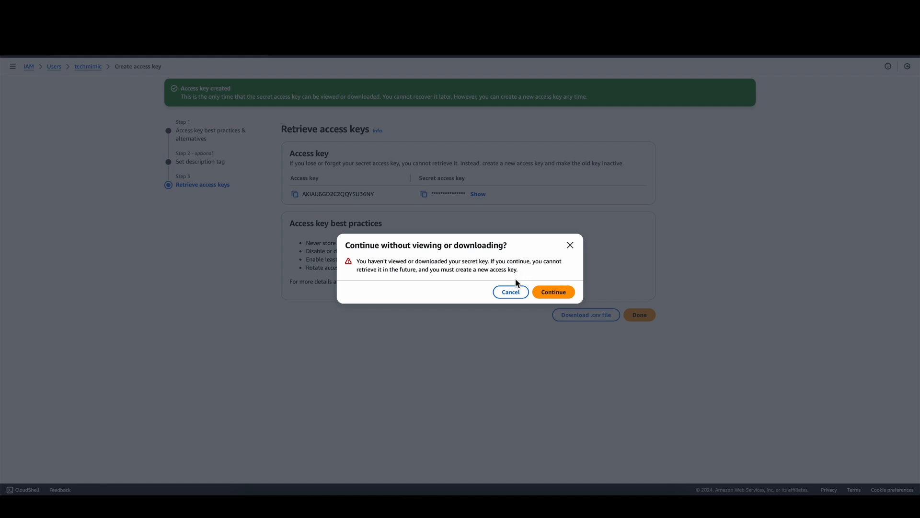
pyautogui.click(554, 291)
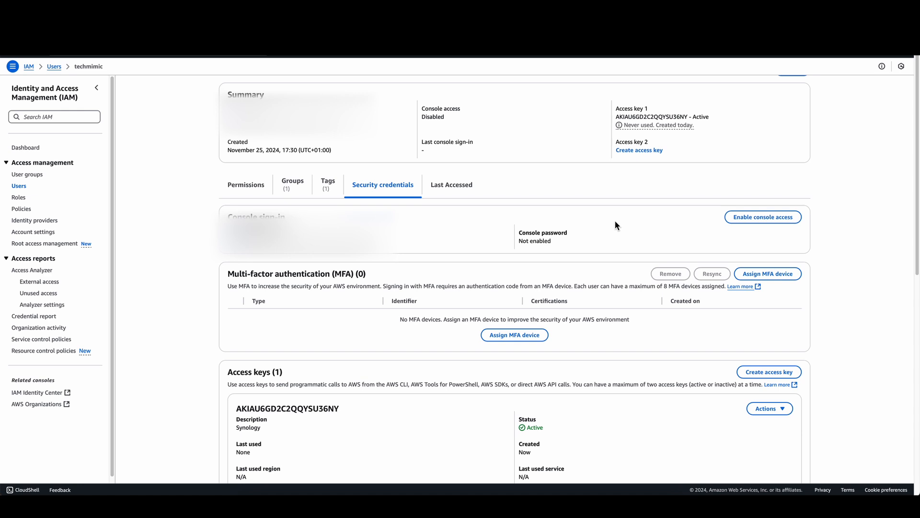
# Review the techmimic user's security credentials and show the available actions for the access key described as Synology.
pyautogui.scroll(1, 615, 223)
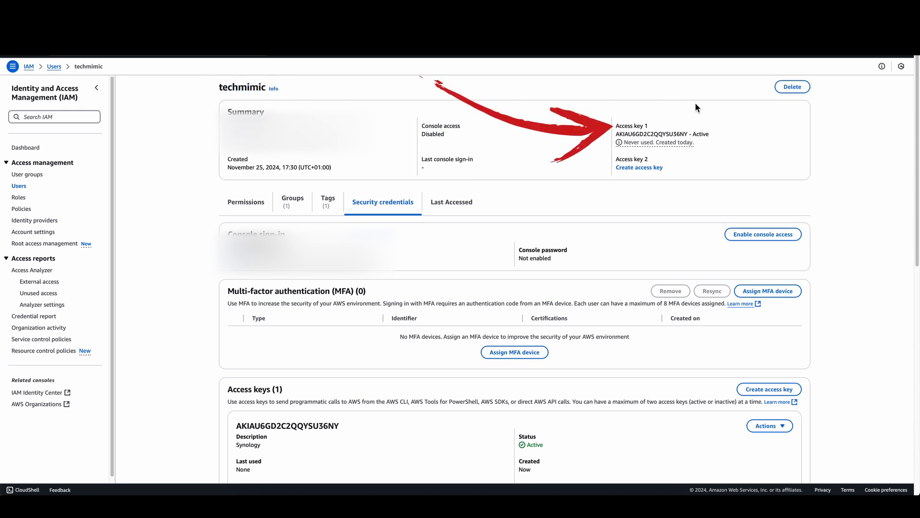
pyautogui.scroll(-2, 336, 264)
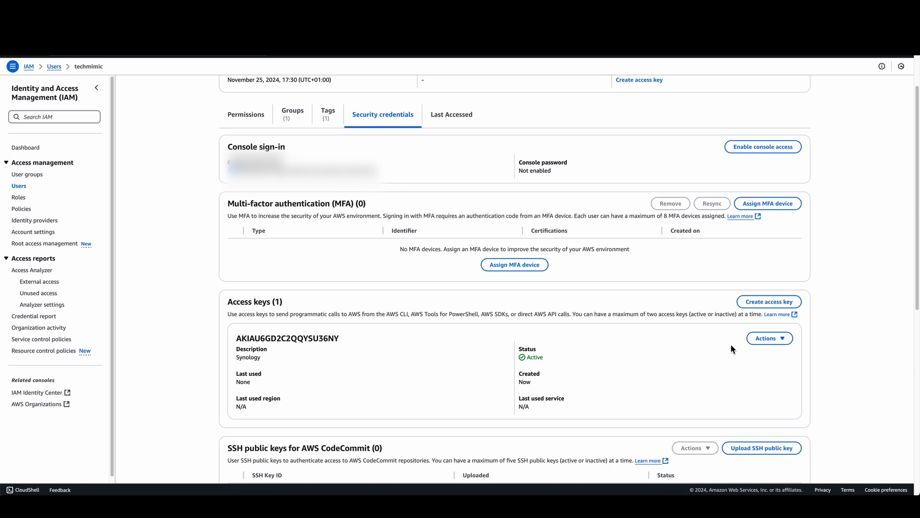
pyautogui.click(765, 338)
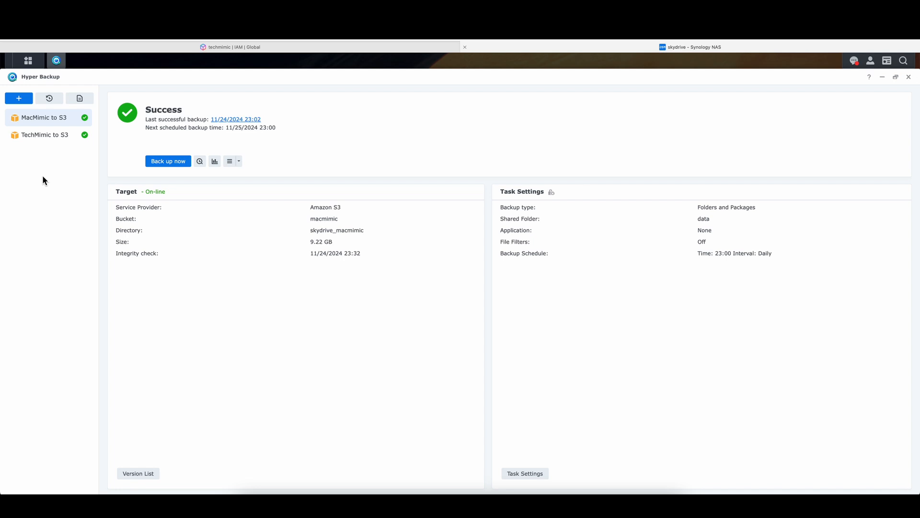
# In Synology Hyper Backup, start a new Folders and Packages backup task with S3 Storage as the destination.
pyautogui.click(21, 98)
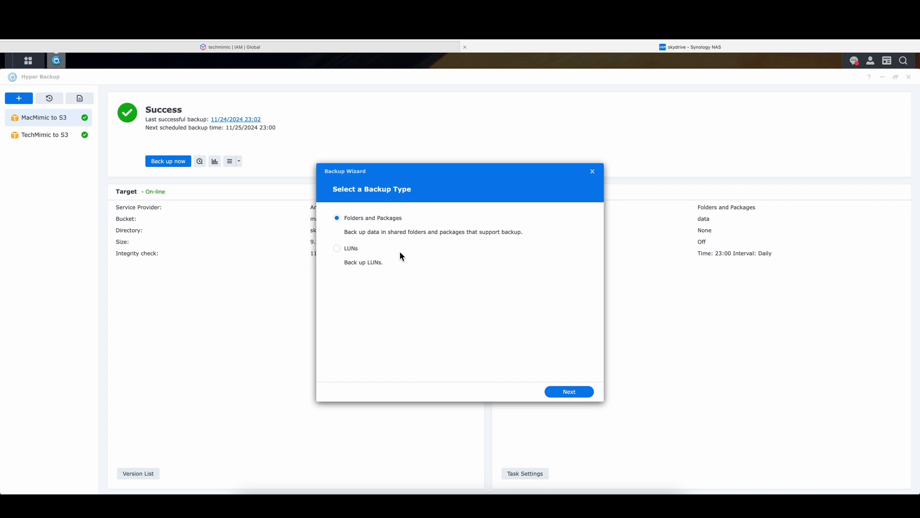
pyautogui.click(570, 392)
pyautogui.moveTo(601, 249); pyautogui.dragTo(569, 323)
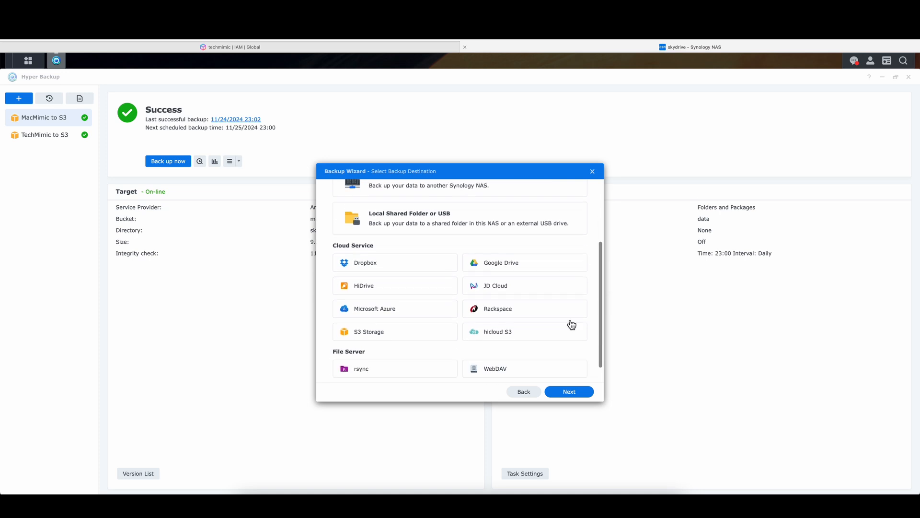
pyautogui.click(417, 333)
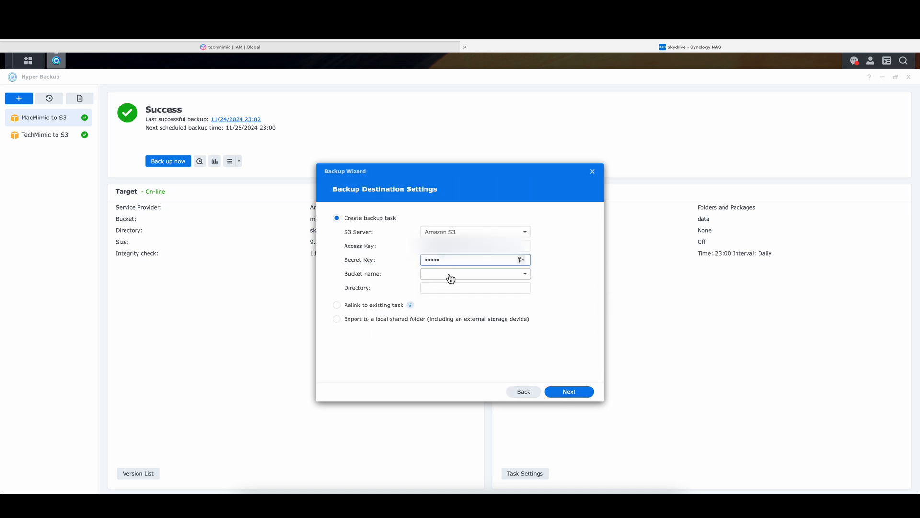
# Replace the secret key in the Amazon S3 destination settings with the copied one and select the techmimic bucket.
pyautogui.click(450, 280)
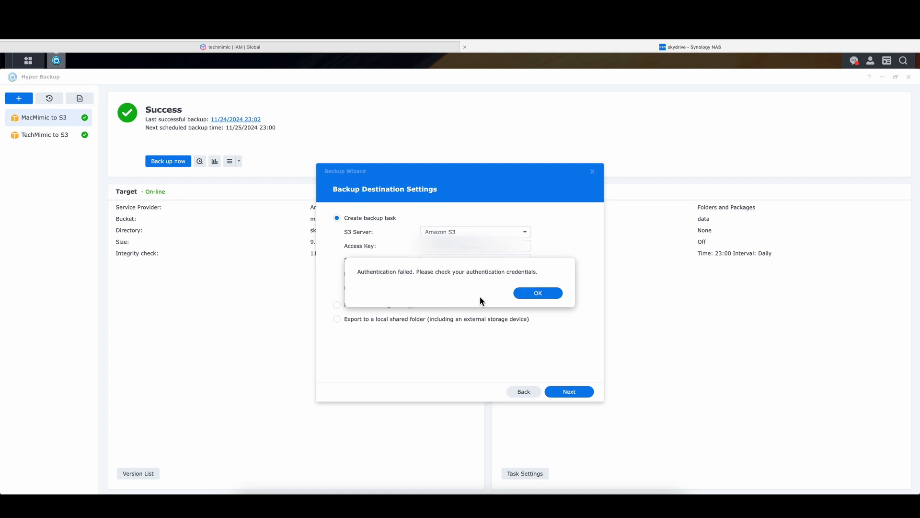
pyautogui.click(529, 294)
pyautogui.moveTo(456, 260); pyautogui.dragTo(396, 257)
pyautogui.press('super+v')
pyautogui.click(470, 334)
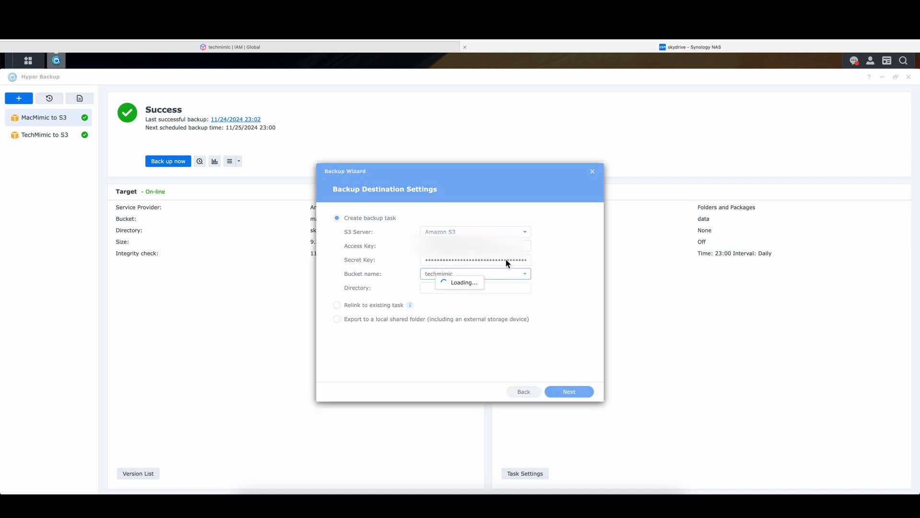